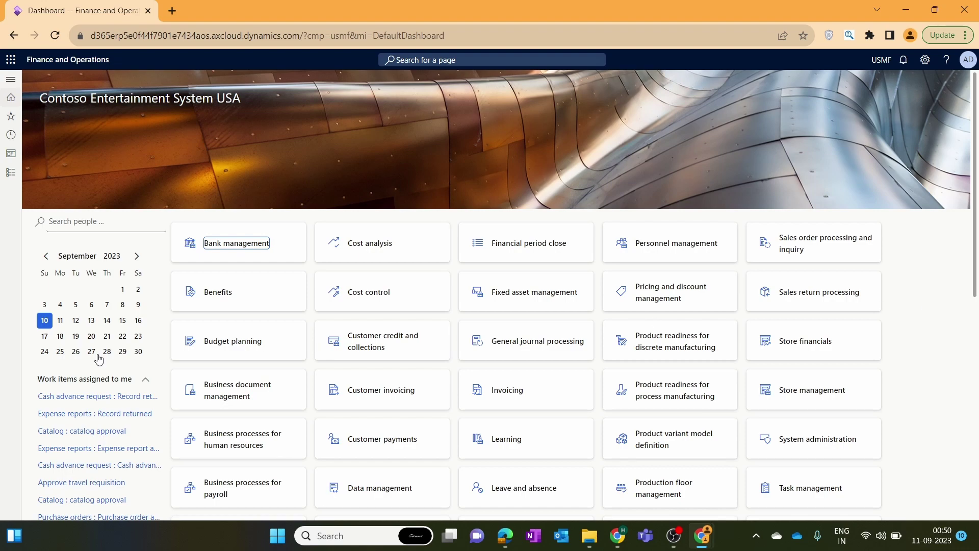
# Open the Inventory adjustment item journals in the Inventory management module.
pyautogui.click(6, 176)
pyautogui.scroll(-8, 54, 359)
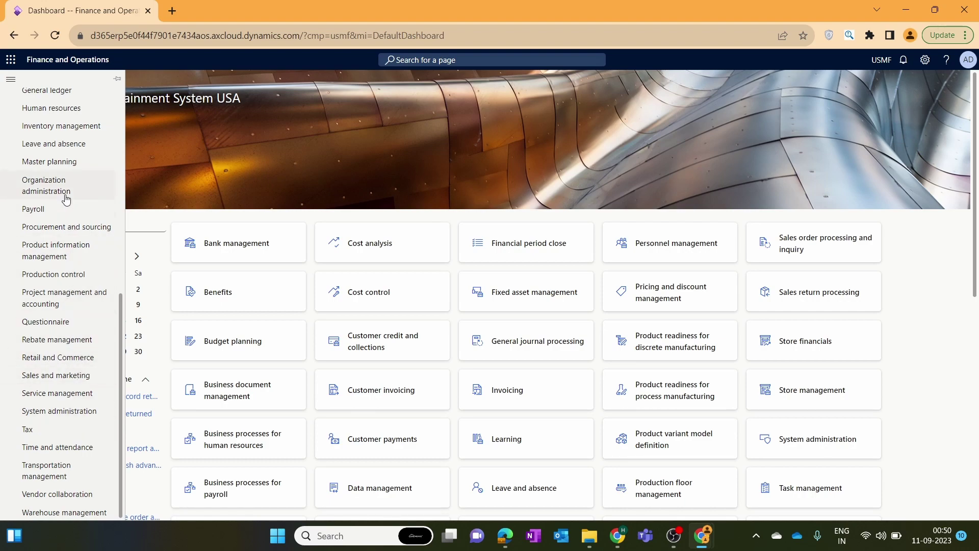
pyautogui.click(84, 126)
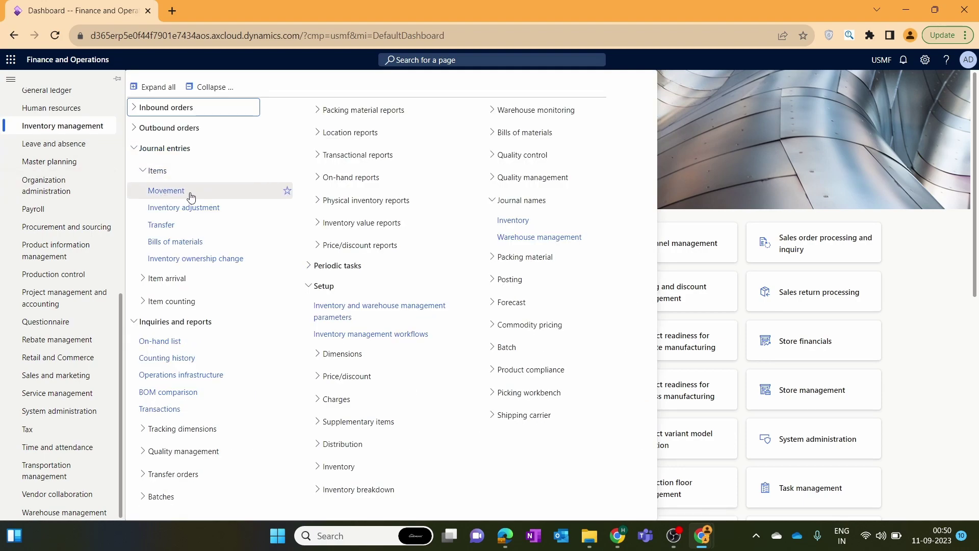
pyautogui.click(191, 218)
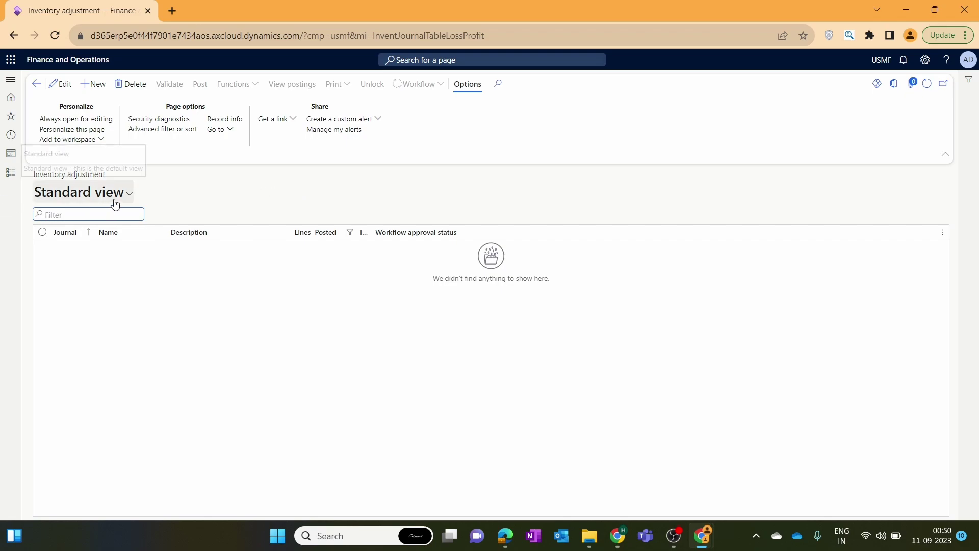
# Open the Inventory journal names setup in the Inventory management module.
pyautogui.click(11, 172)
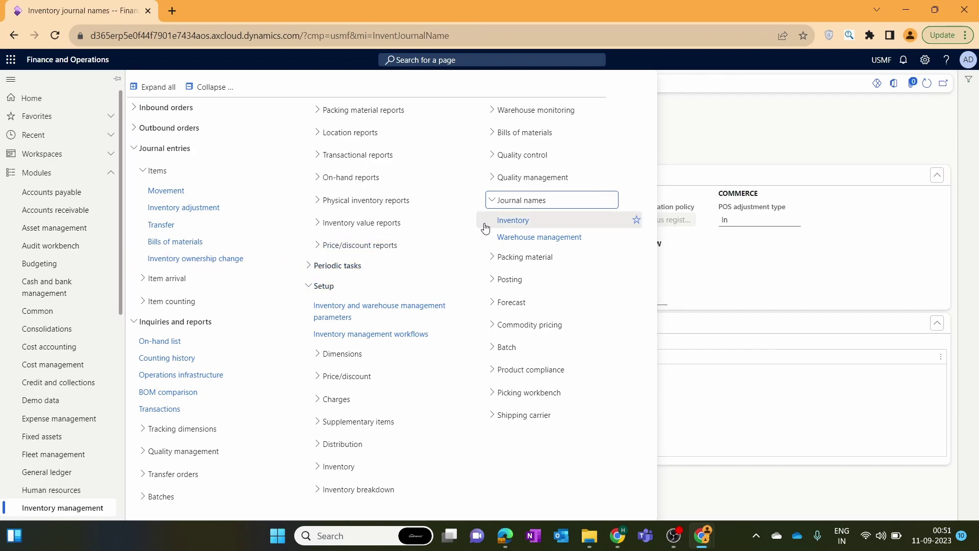
pyautogui.click(498, 203)
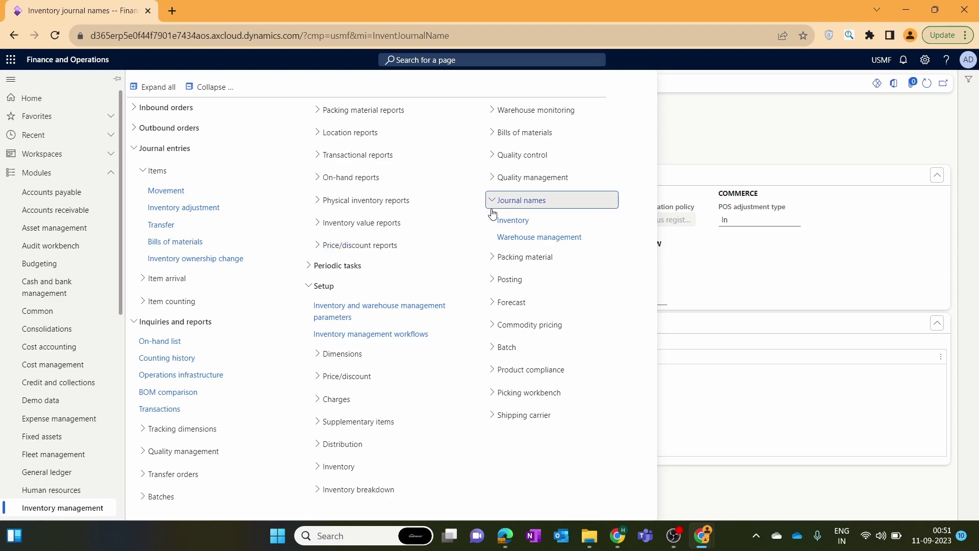
pyautogui.click(510, 230)
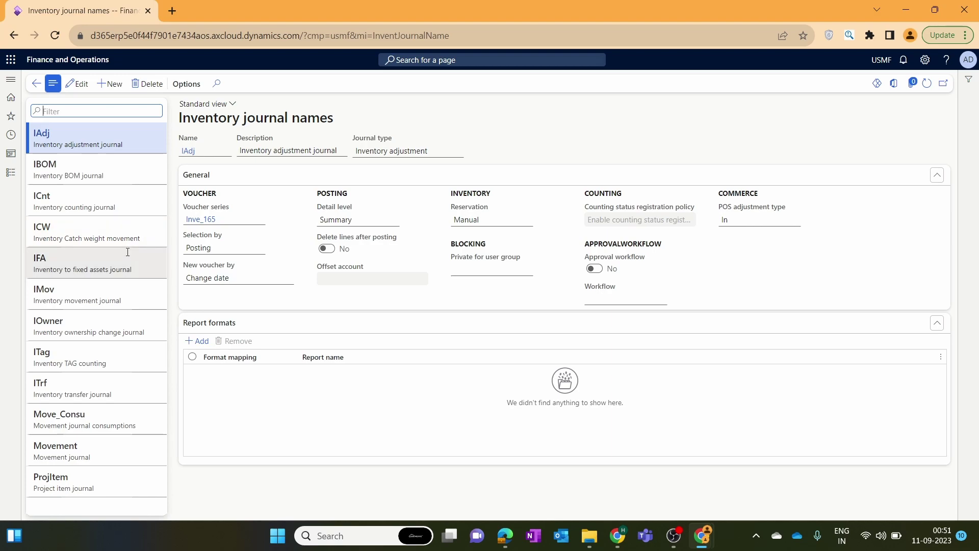
# Create a new journal name InvAdj with the description "Inventory adjustment journal".
pyautogui.click(116, 85)
pyautogui.write('Inv')
pyautogui.write('Jo')
pyautogui.press('BackSpace')
pyautogui.press('BackSpace')
pyautogui.write('Adj')
pyautogui.click(264, 148)
pyautogui.write('Invcentory a')
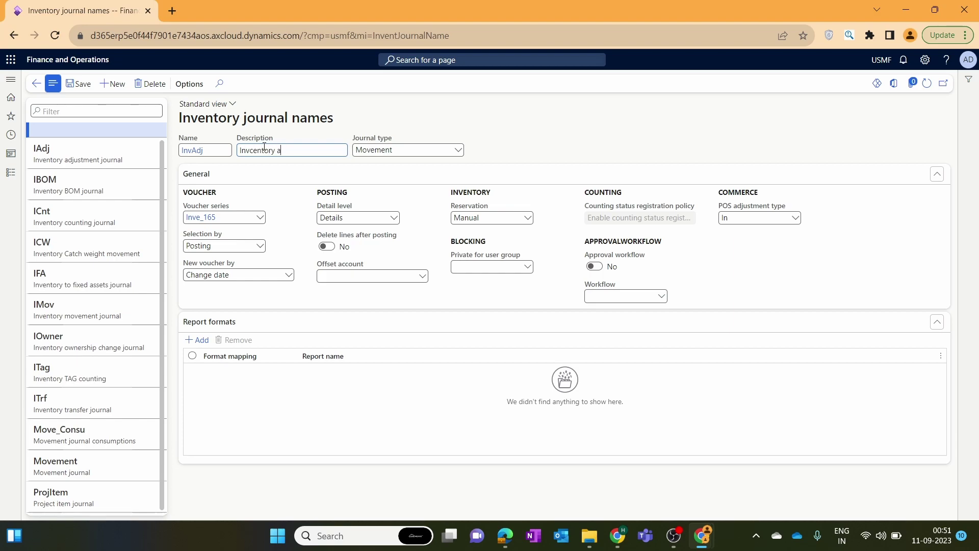
pyautogui.write('djustment journal')
pyautogui.rightClick(263, 146)
pyautogui.click(286, 160)
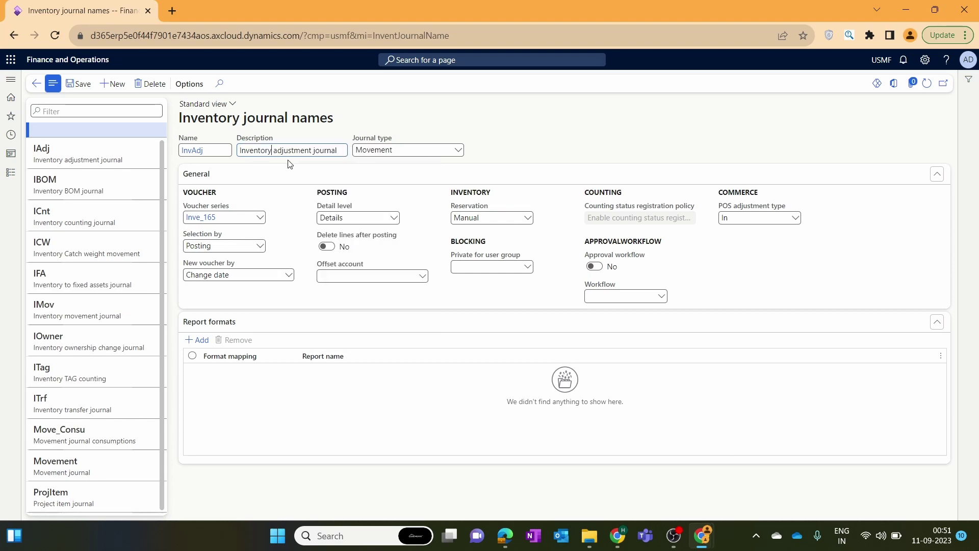
# Set the InvAdj journal type to Inventory adjustment and save the record.
pyautogui.click(455, 152)
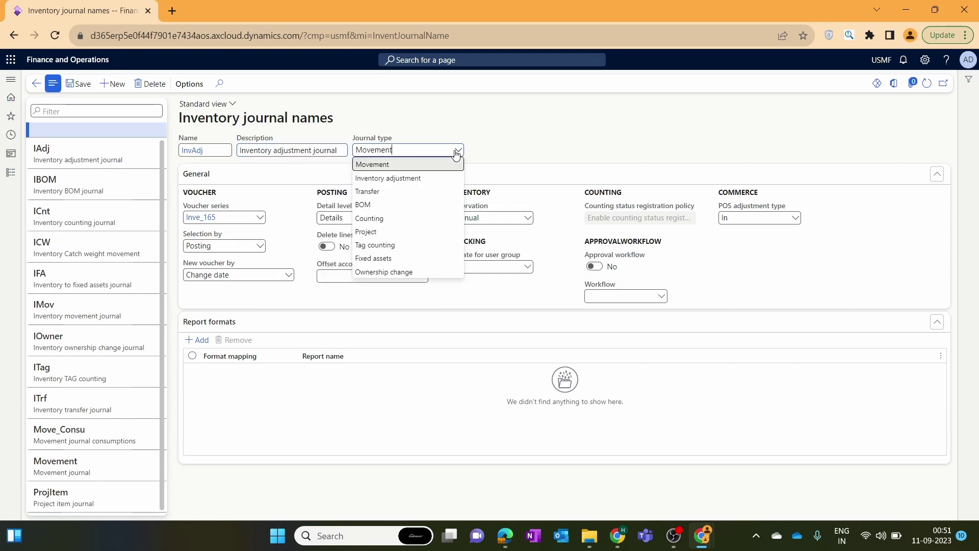
pyautogui.click(437, 178)
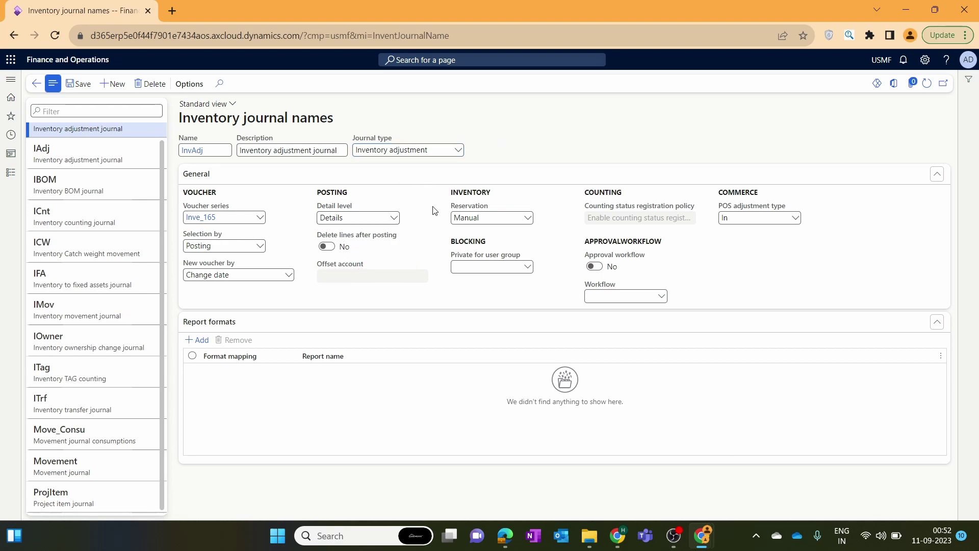
pyautogui.click(458, 150)
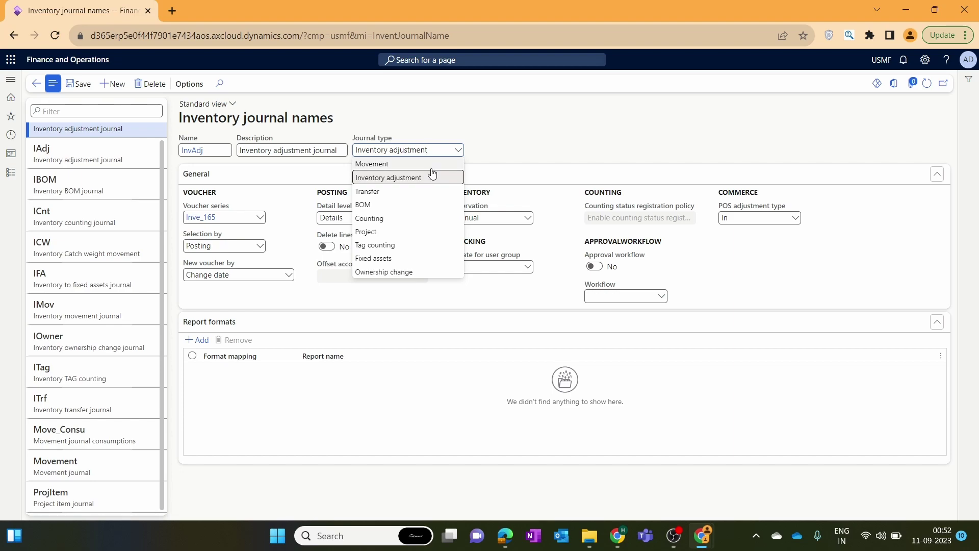
pyautogui.click(431, 163)
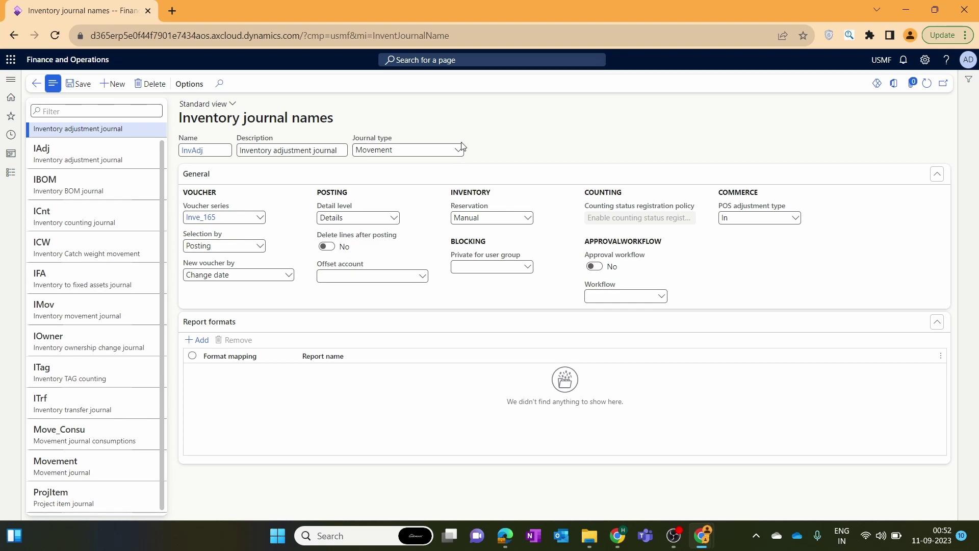
pyautogui.click(414, 150)
pyautogui.click(415, 180)
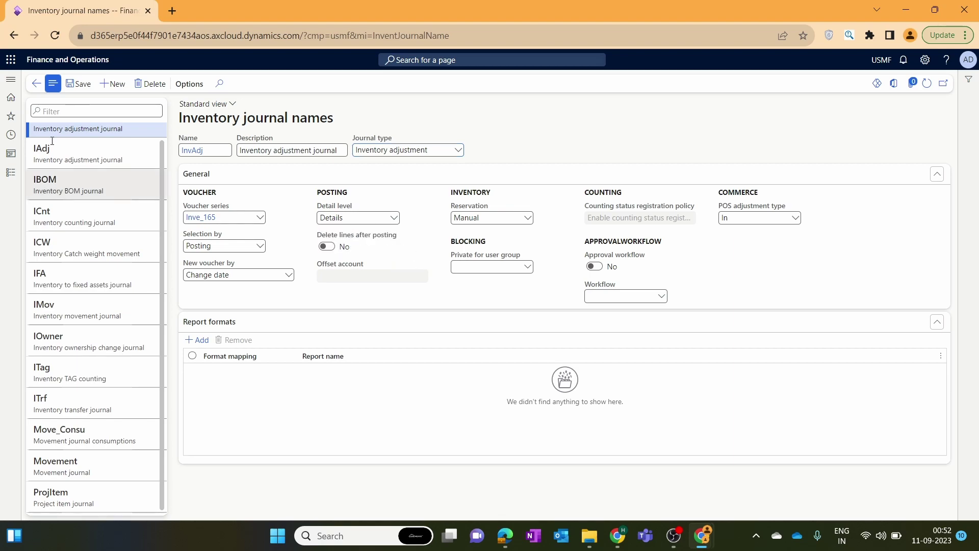
pyautogui.click(76, 83)
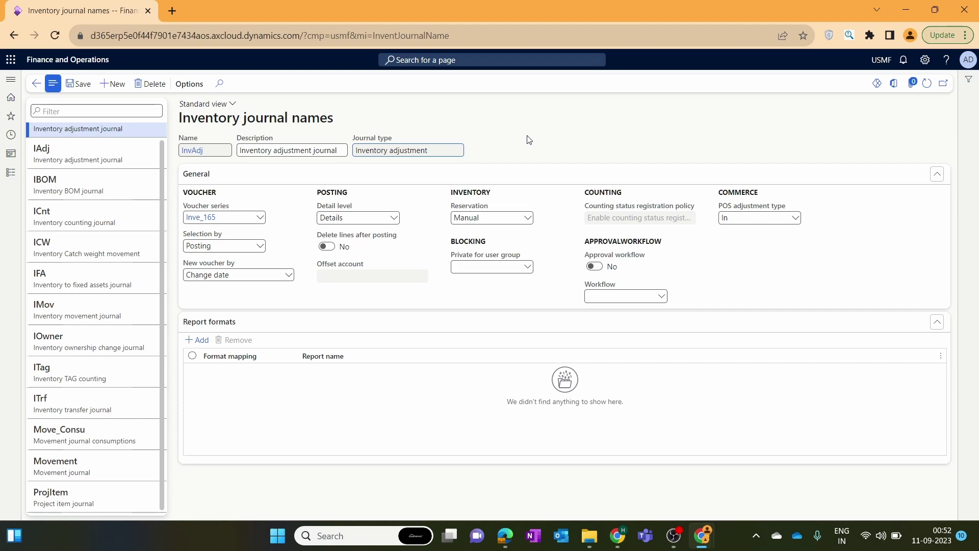
pyautogui.click(11, 174)
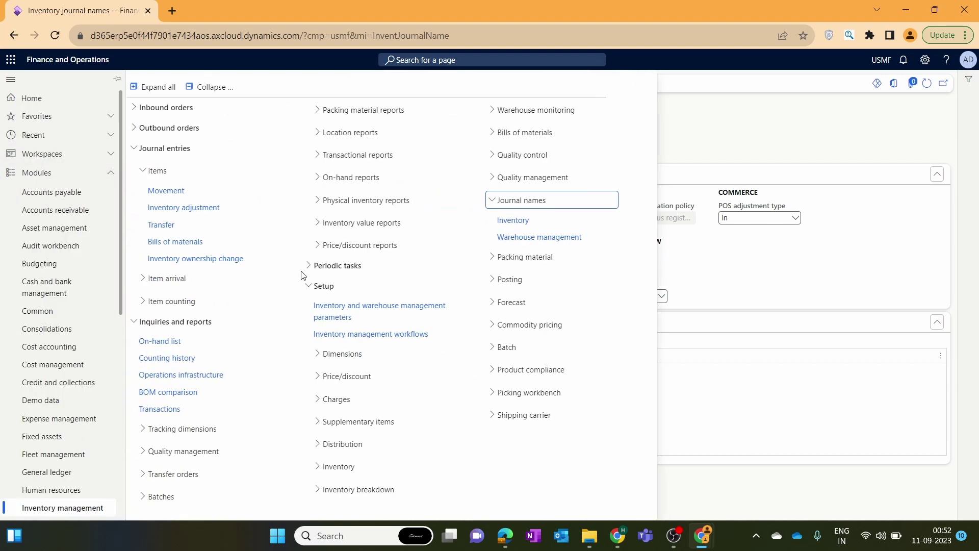
pyautogui.click(188, 208)
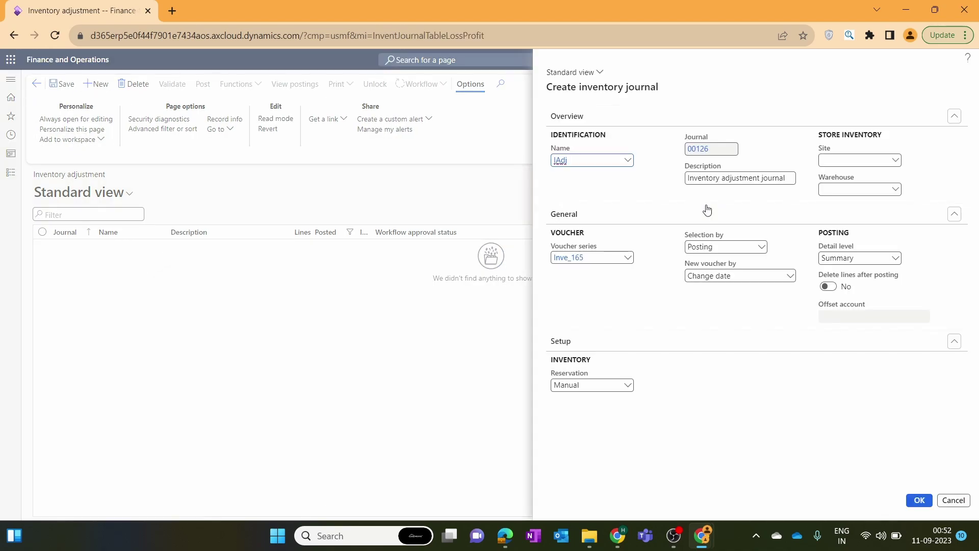
pyautogui.click(628, 160)
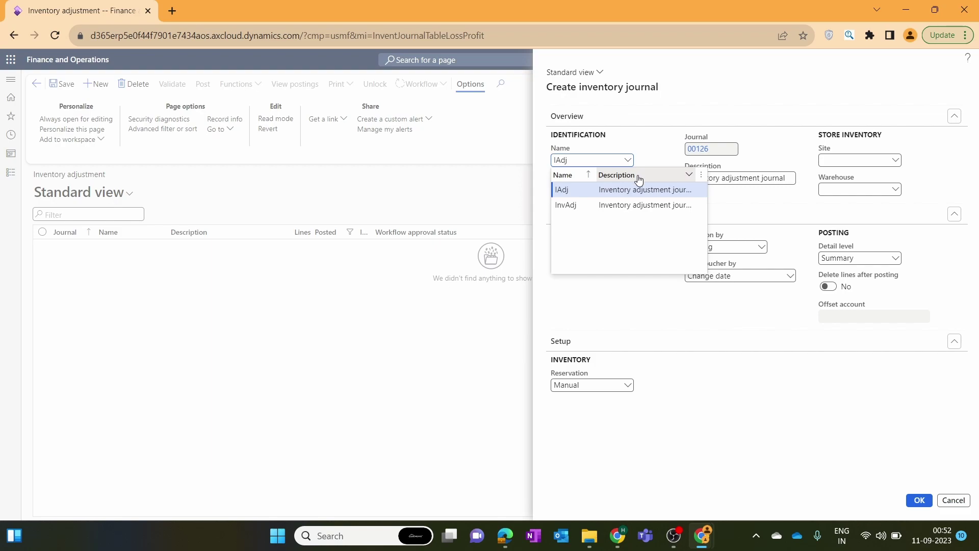
pyautogui.click(624, 204)
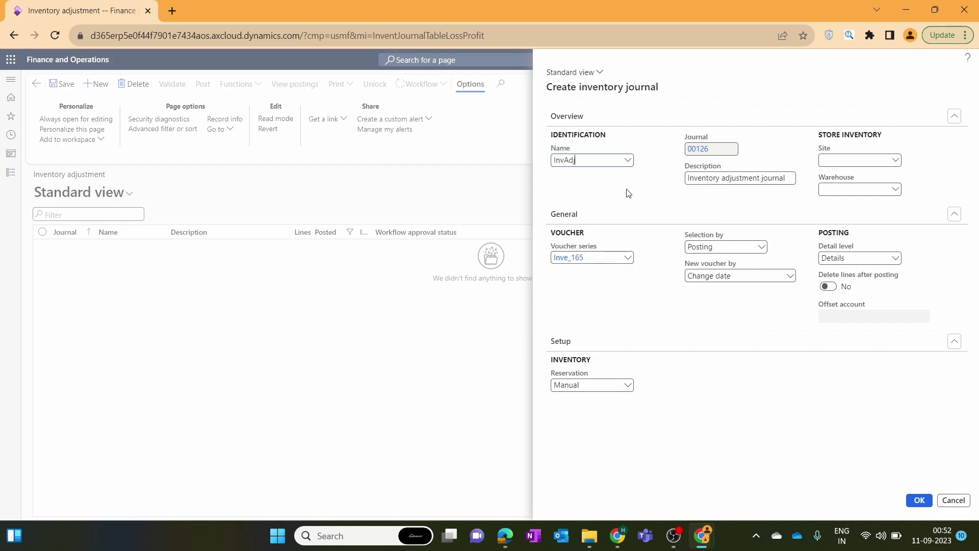
pyautogui.click(628, 160)
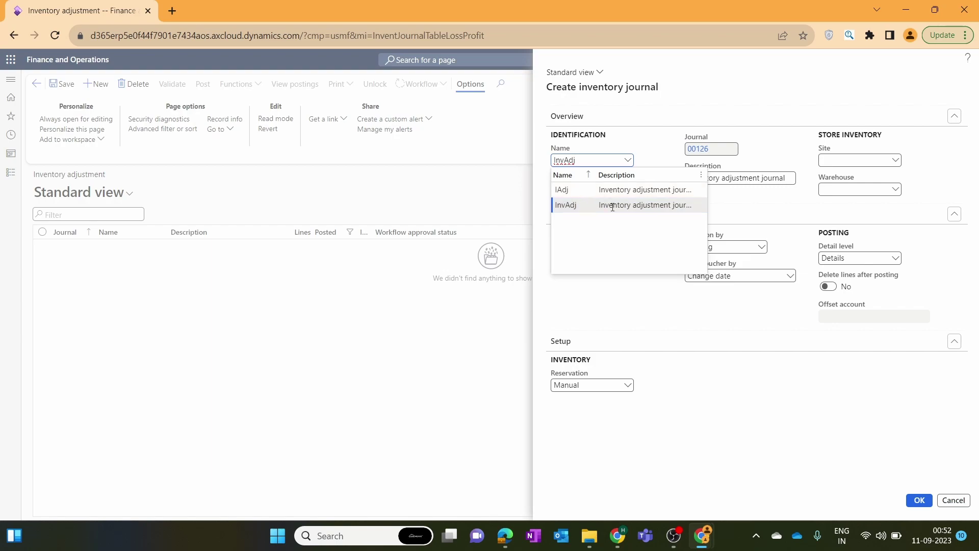
pyautogui.click(613, 207)
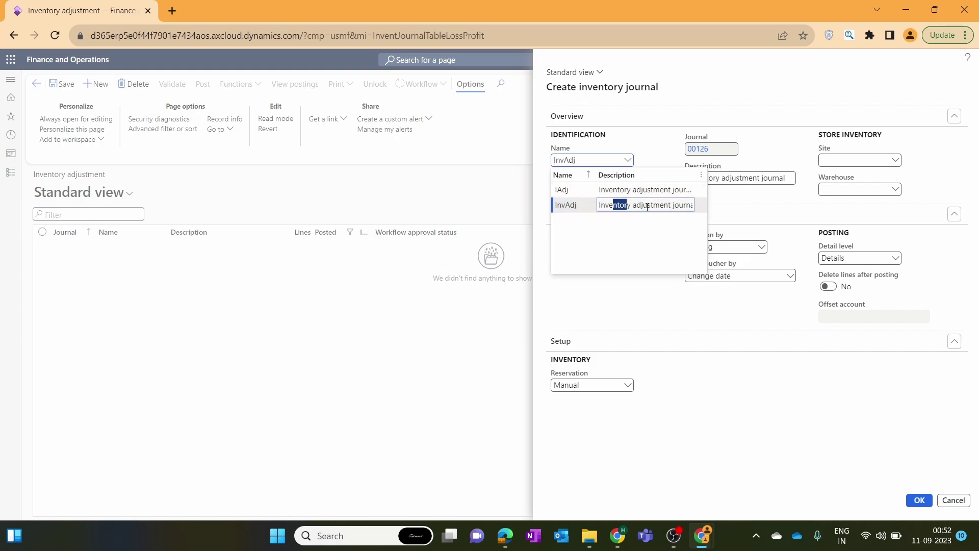
pyautogui.click(627, 161)
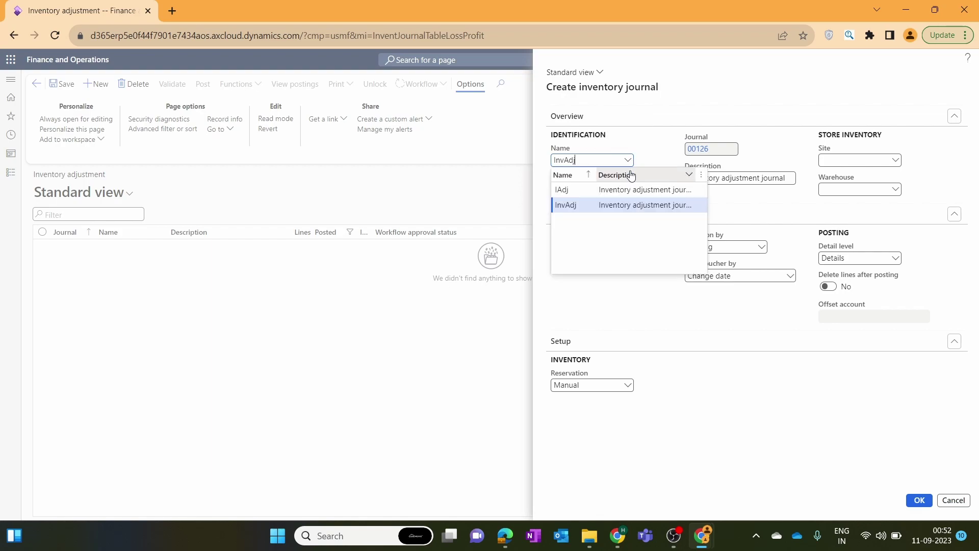
pyautogui.click(612, 207)
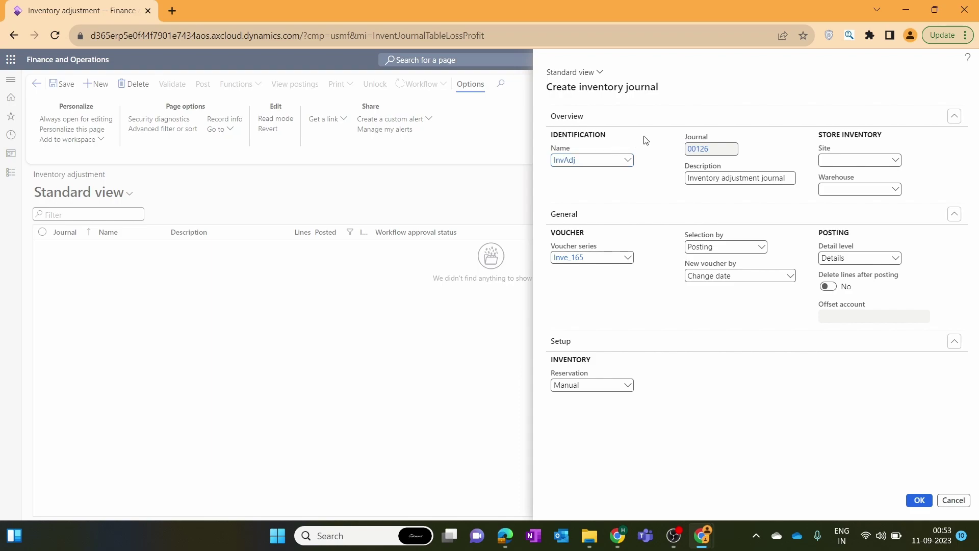
pyautogui.click(953, 500)
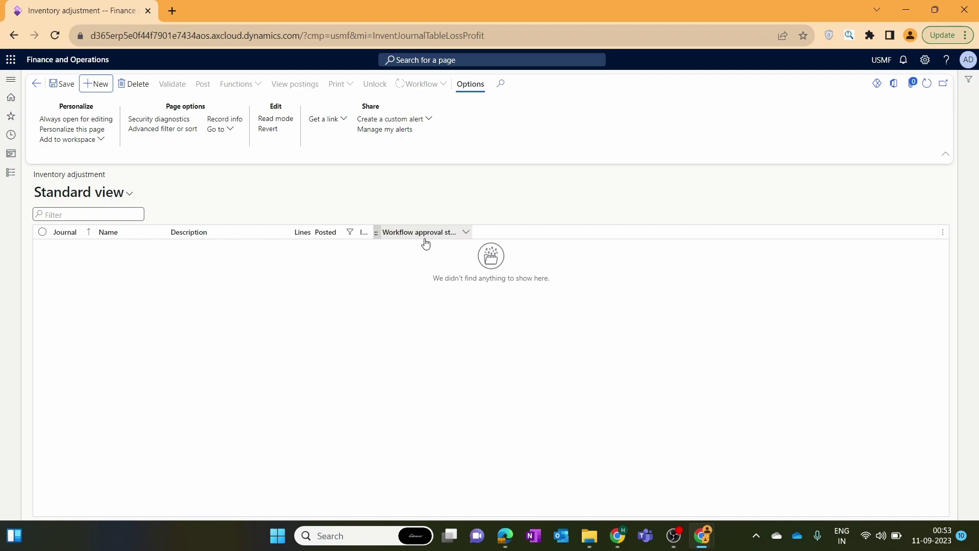
# In the Inventory and warehouse management parameters, set the default journal names to InvAdj for inventory adjustment and Movement for movement.
pyautogui.click(11, 173)
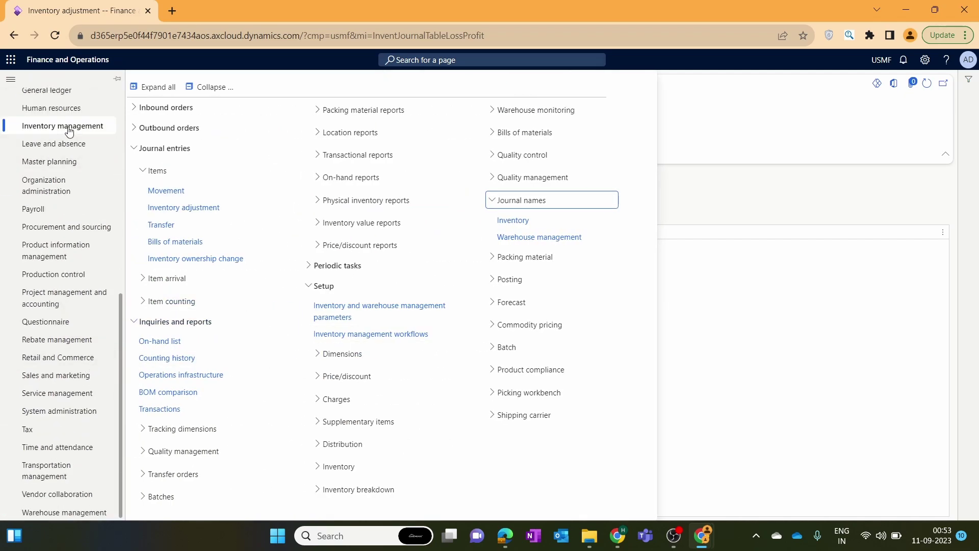
pyautogui.click(399, 316)
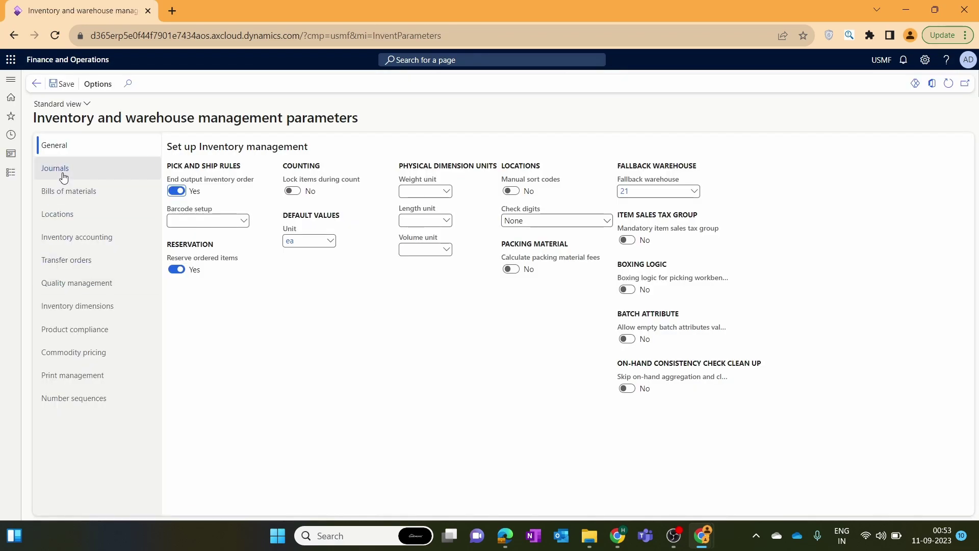
pyautogui.click(63, 174)
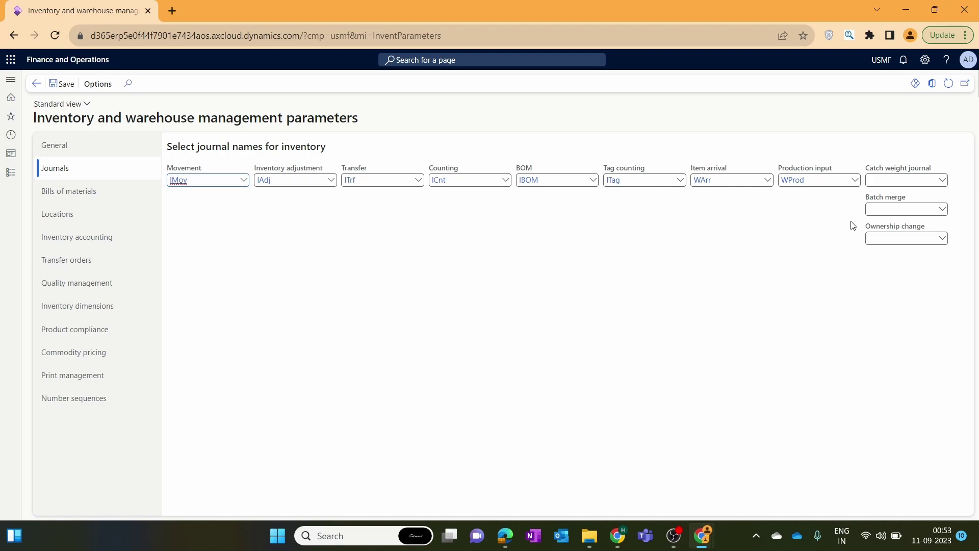
pyautogui.click(331, 183)
pyautogui.click(331, 181)
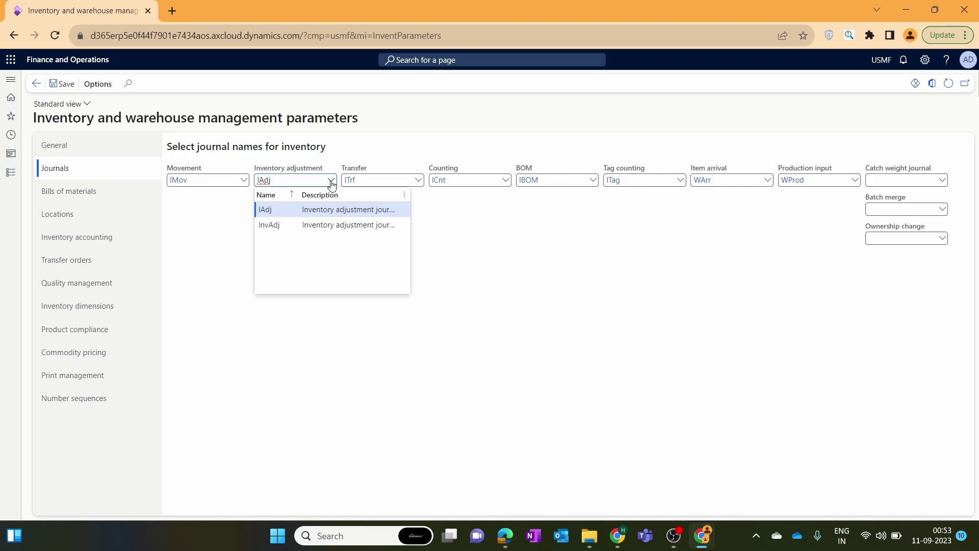
pyautogui.click(304, 225)
pyautogui.click(244, 181)
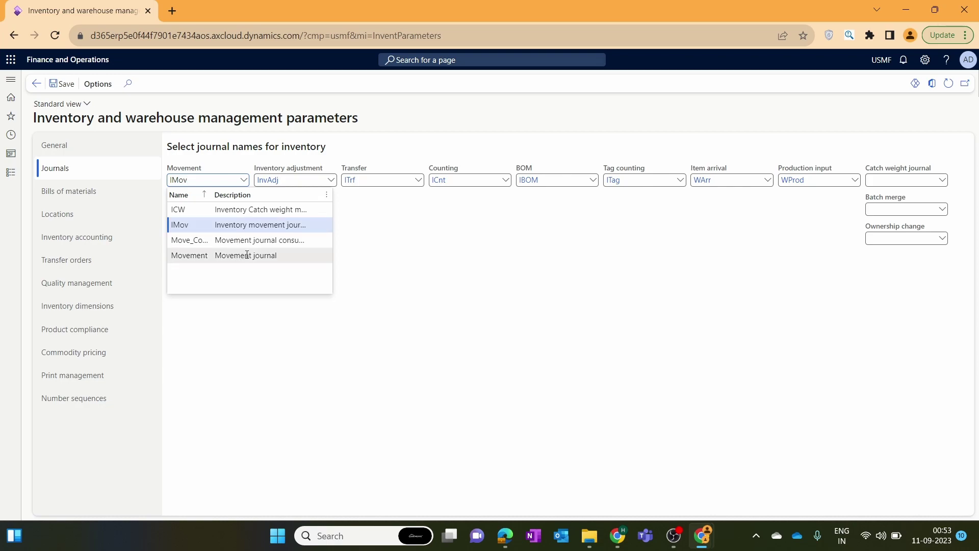
pyautogui.click(244, 257)
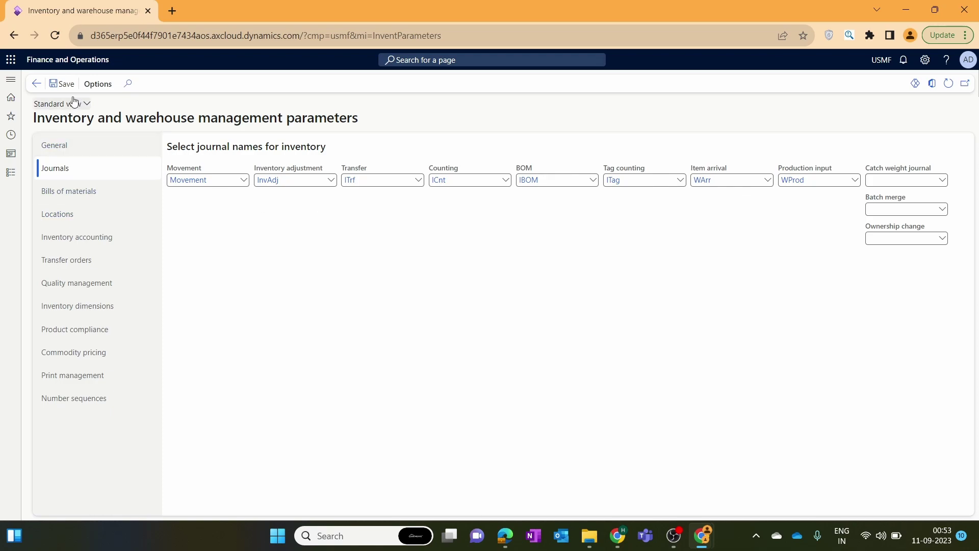
# Create a new inventory adjustment journal with the name InvAdj for warehouse 11 (Site 1 - Raw Materials) and expand its journal header details.
pyautogui.click(11, 173)
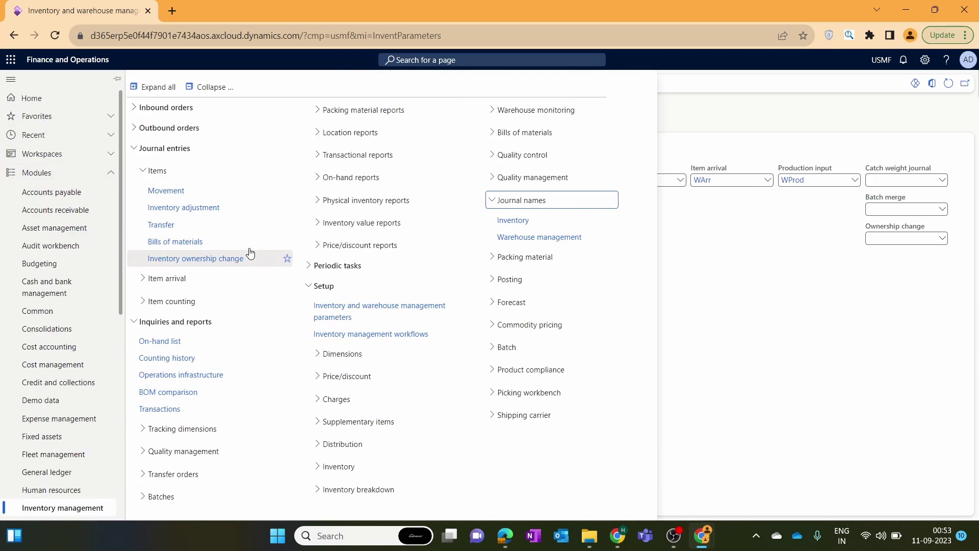
pyautogui.click(202, 211)
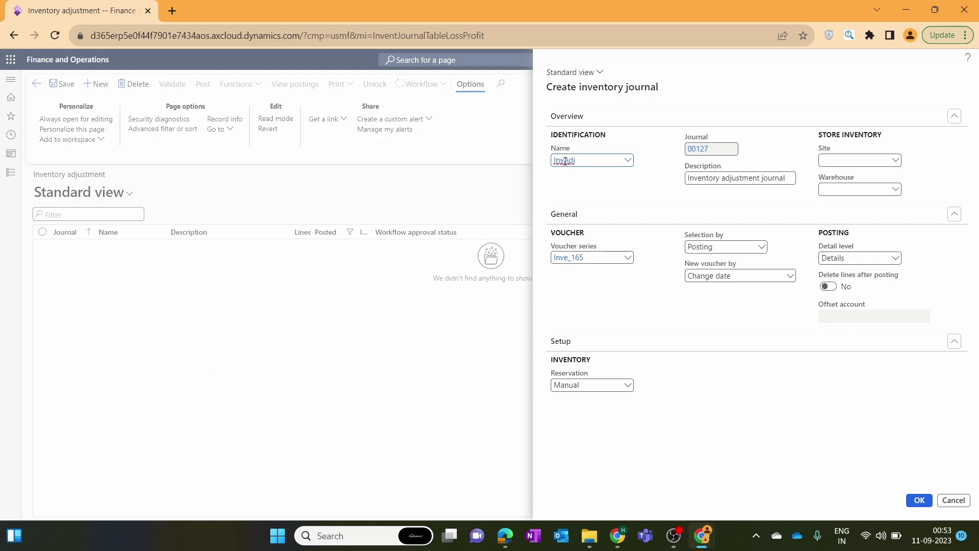
pyautogui.click(629, 160)
pyautogui.click(653, 154)
pyautogui.click(896, 190)
pyautogui.click(896, 190)
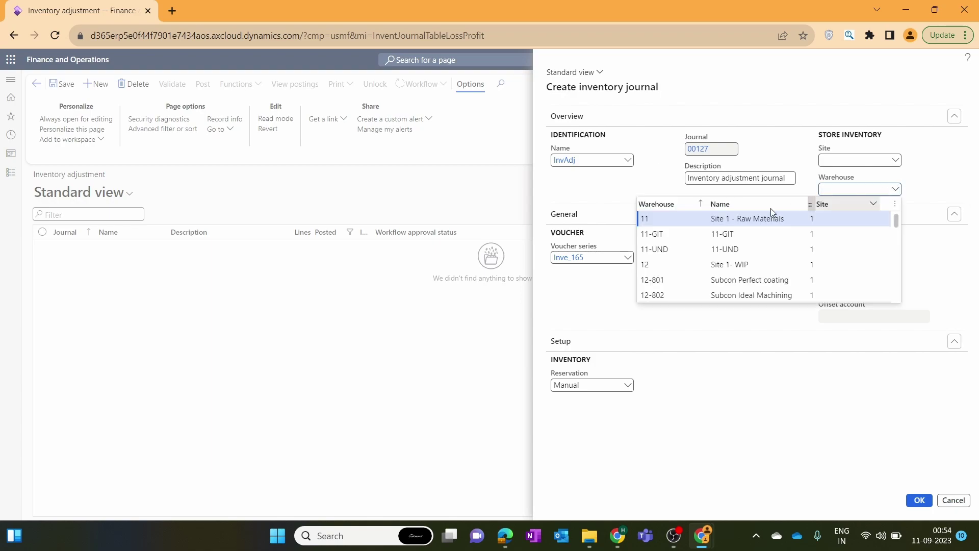
pyautogui.click(742, 223)
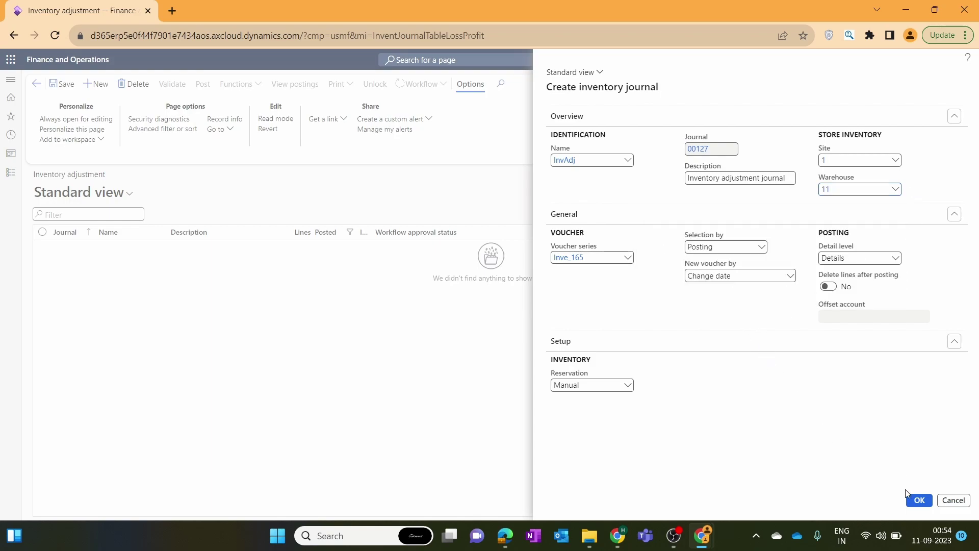
pyautogui.click(919, 501)
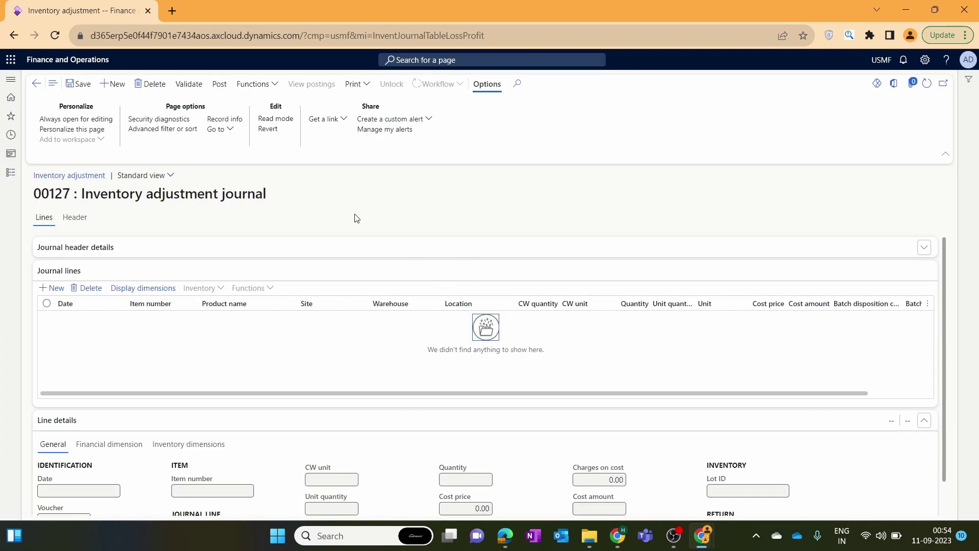
pyautogui.click(298, 249)
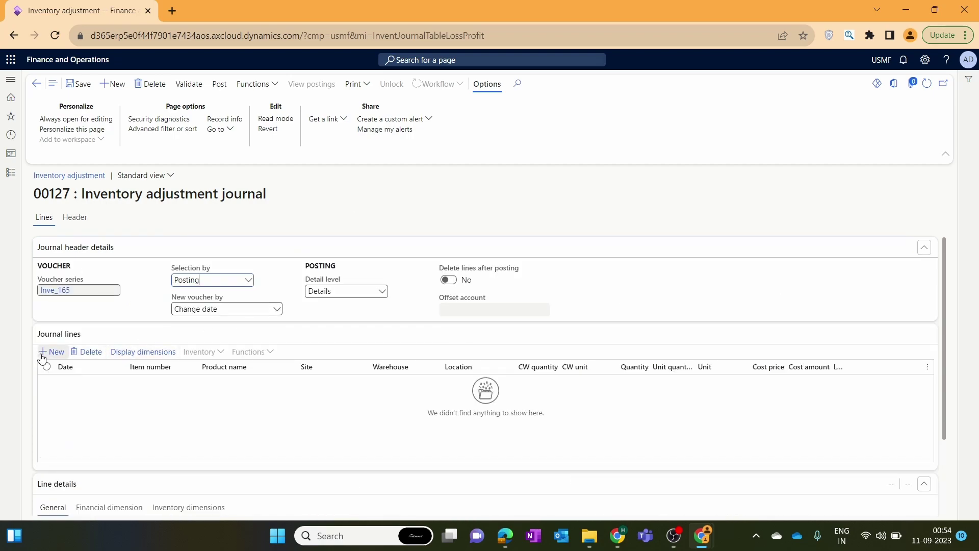
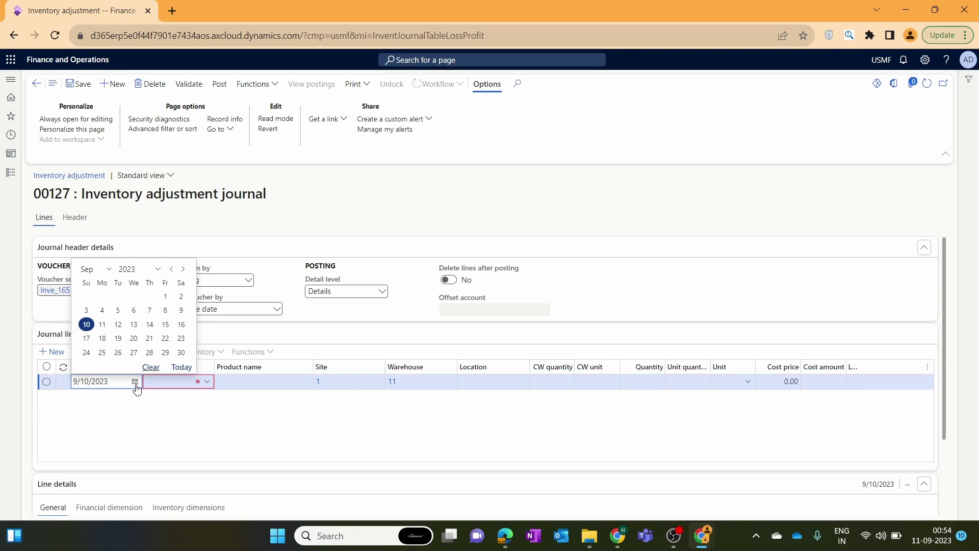
# Fill in the new journal line with date 9/10/2023 and item 1000 (Surface Pro 128 GB), with a quantity of 1.
pyautogui.click(134, 381)
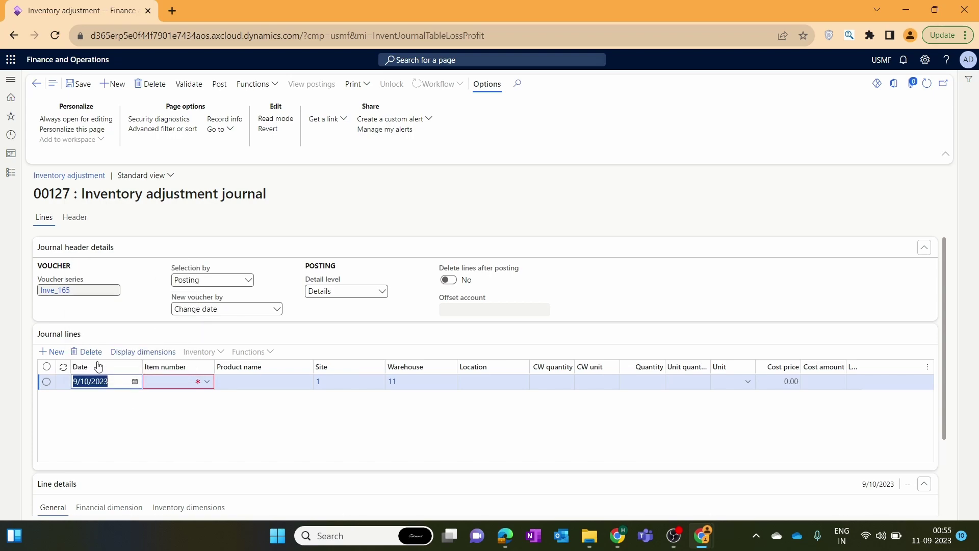
pyautogui.click(112, 402)
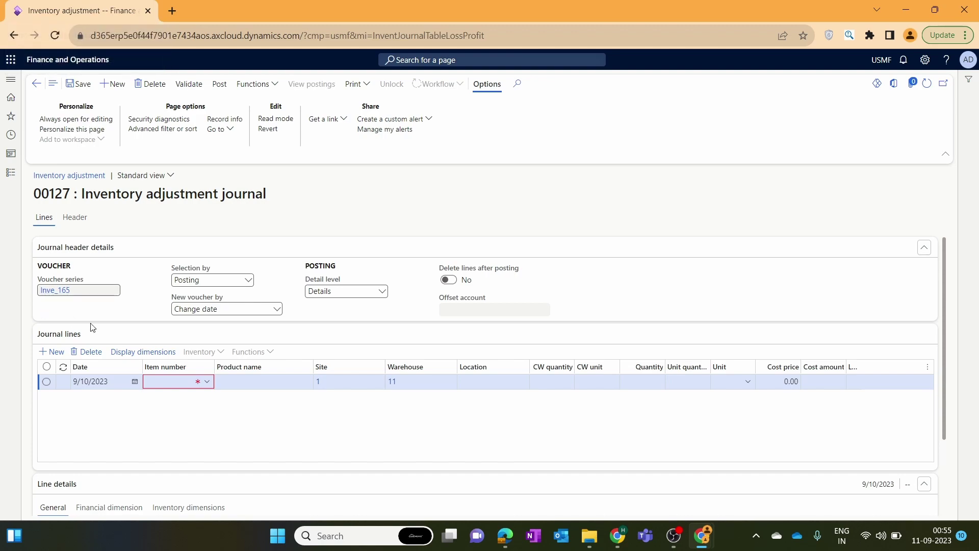
pyautogui.click(202, 384)
pyautogui.click(207, 382)
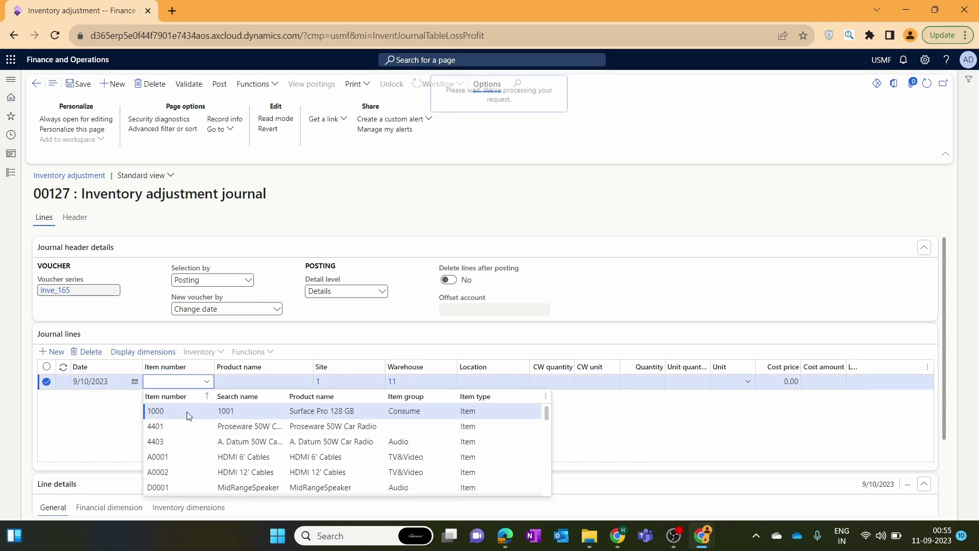
pyautogui.click(189, 413)
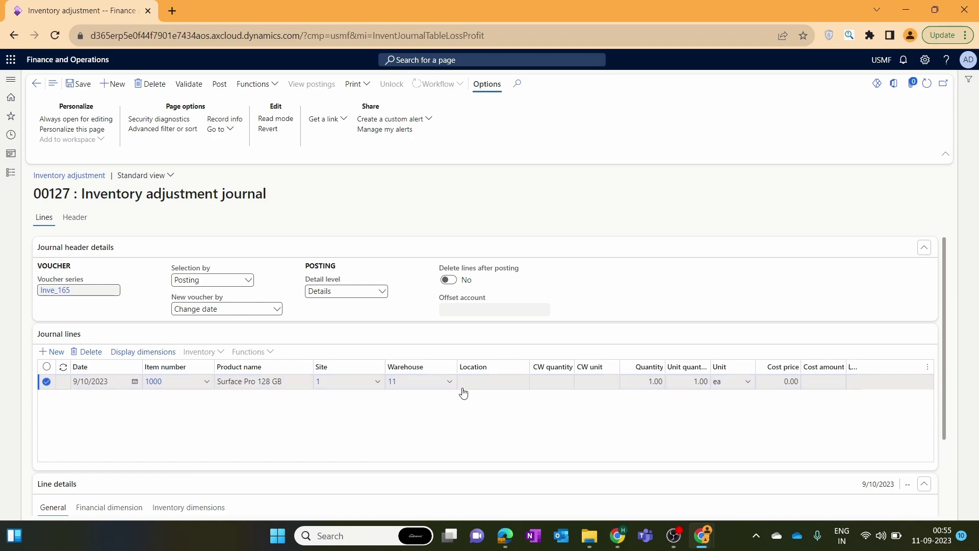
pyautogui.click(634, 386)
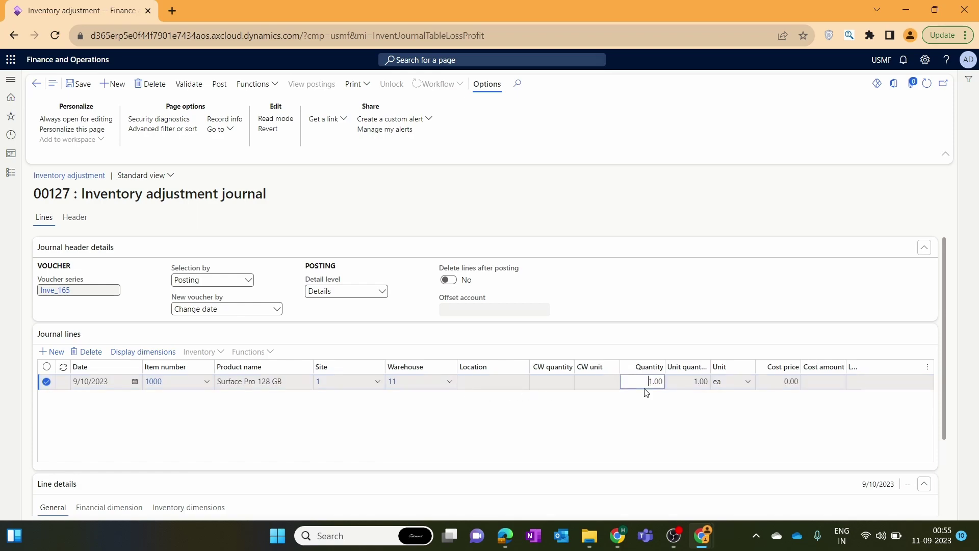
pyautogui.click(664, 432)
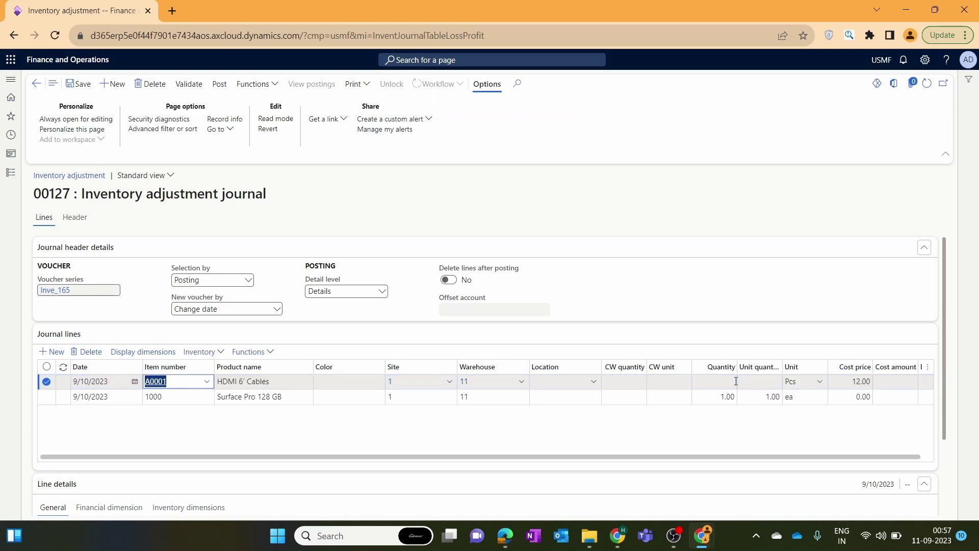
# Complete the A0001 (HDMI 6' Cables) line with location 11 and a quantity of -1, and compare it with the item 1000 line.
pyautogui.click(714, 381)
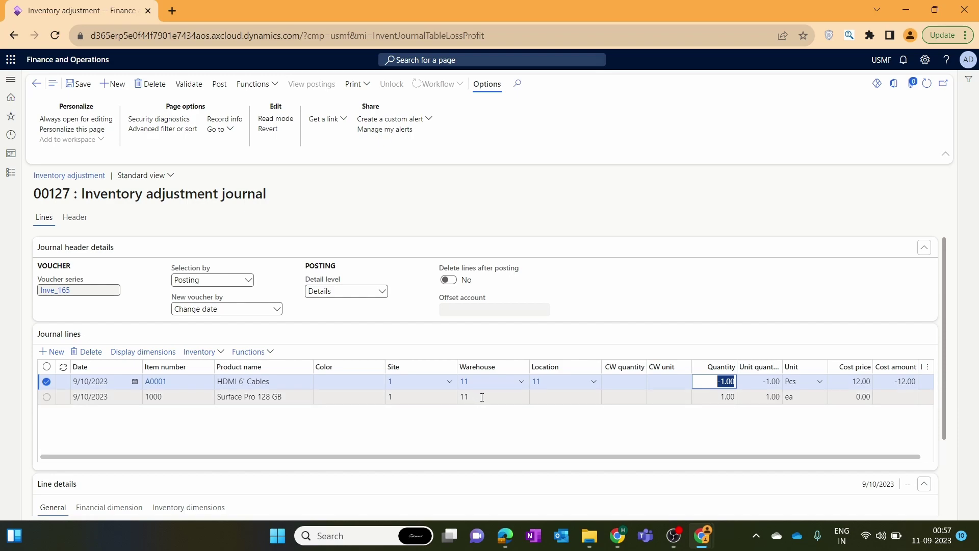
pyautogui.click(332, 400)
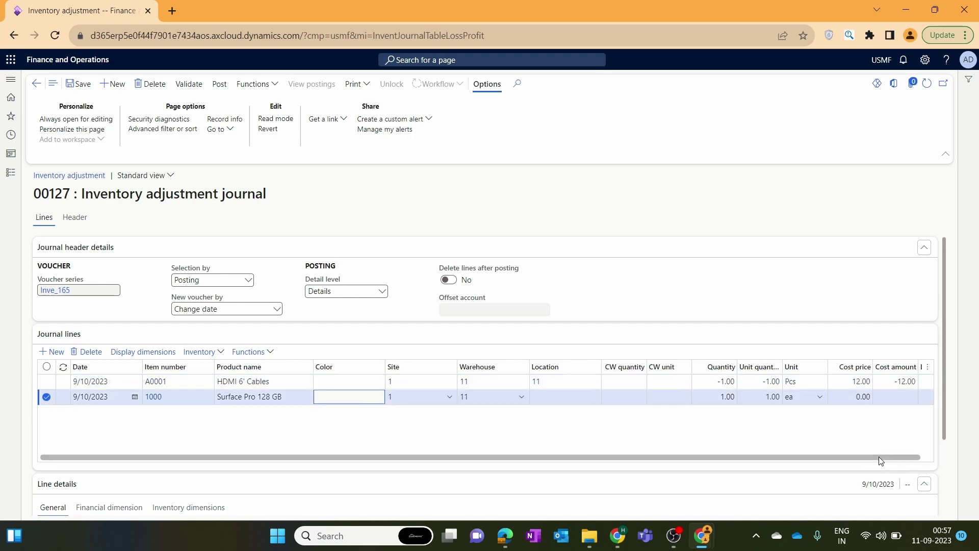
pyautogui.click(717, 398)
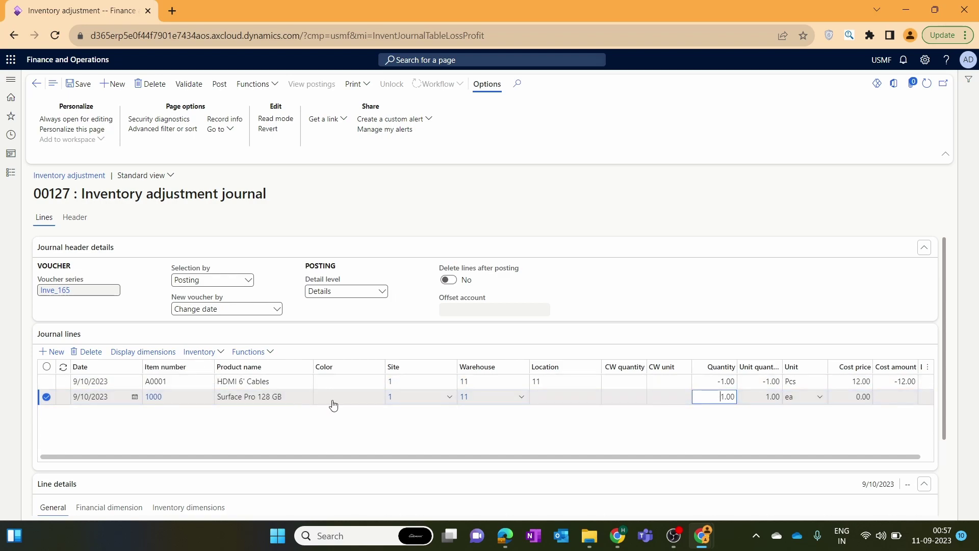
pyautogui.click(294, 383)
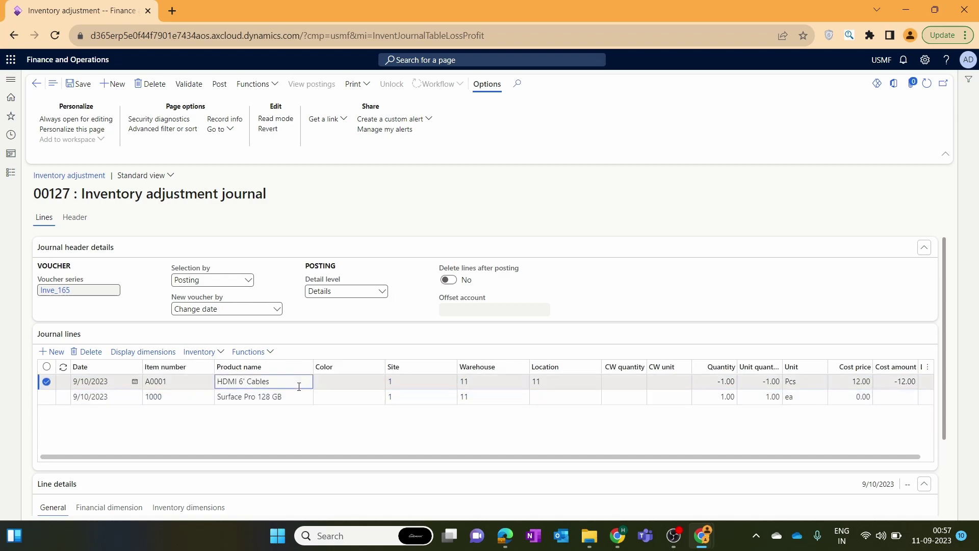
pyautogui.click(723, 384)
pyautogui.click(700, 426)
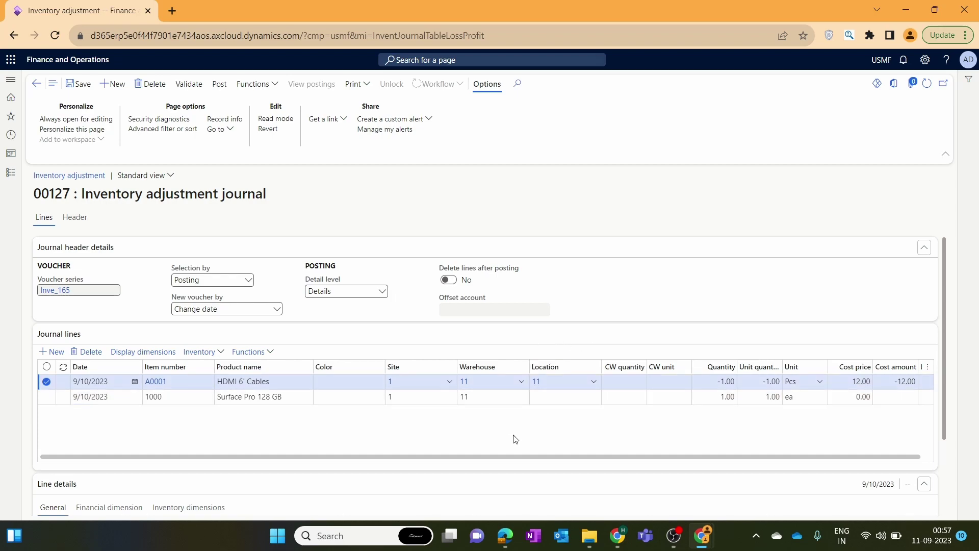
# Open the Movement journal list in a duplicate browser tab and clear its Posted filter.
pyautogui.hscroll(1, 503, 458)
pyautogui.rightClick(67, 12)
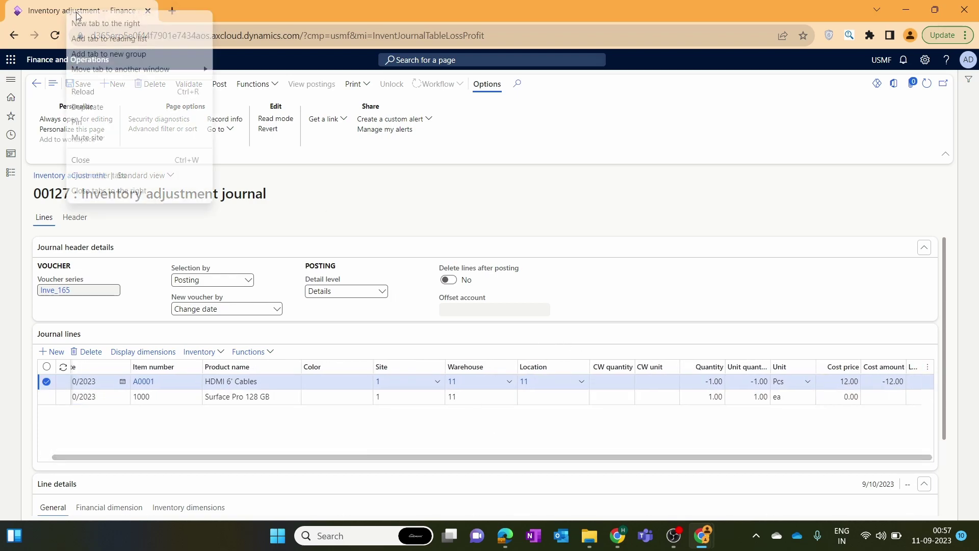
pyautogui.click(101, 107)
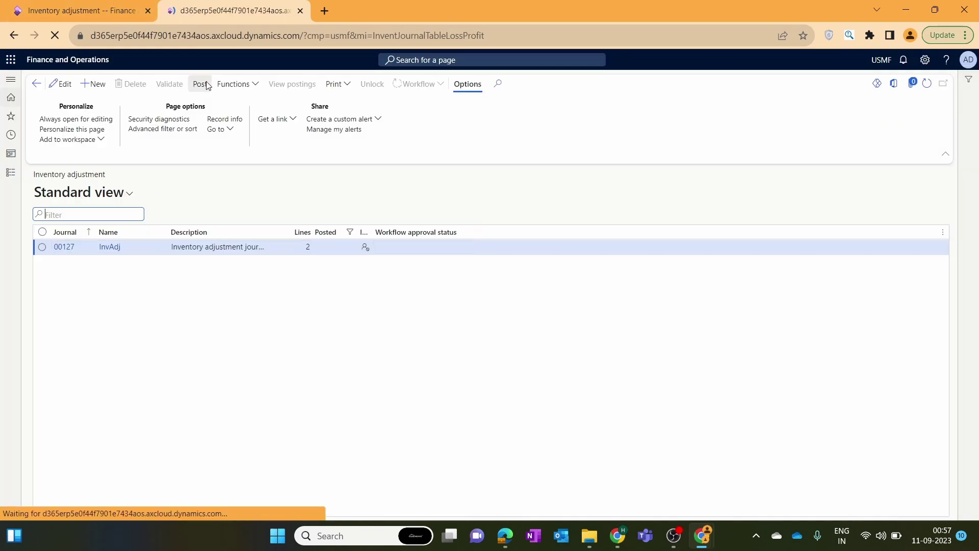
pyautogui.click(174, 192)
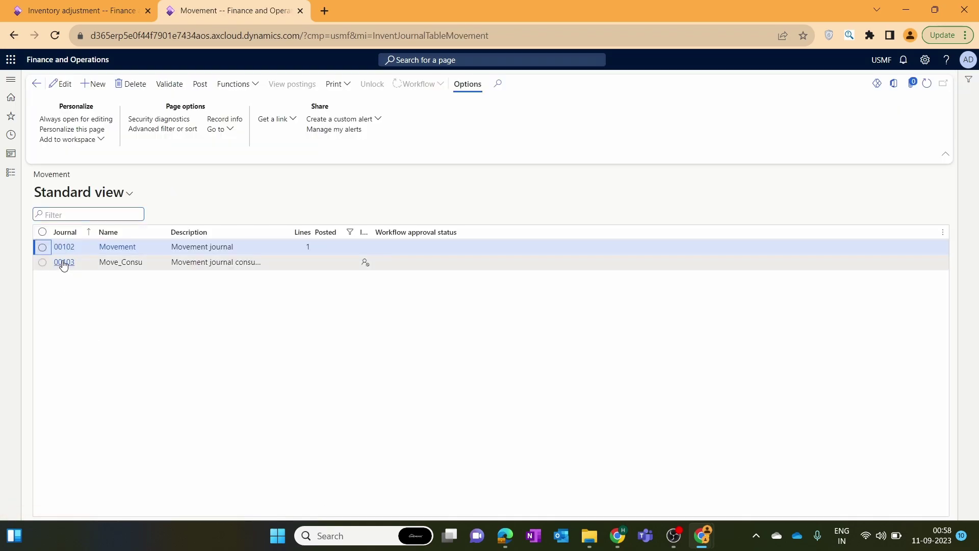
pyautogui.click(352, 234)
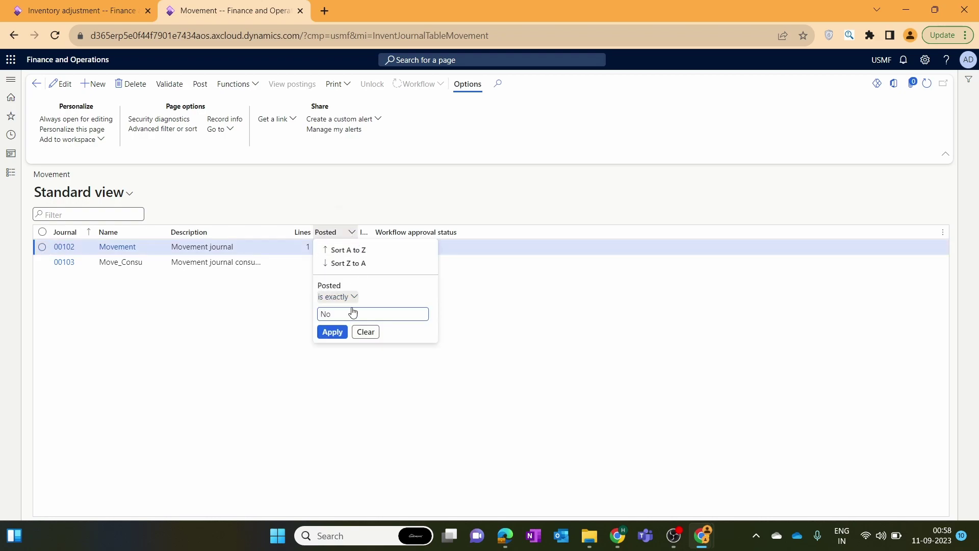
pyautogui.click(357, 331)
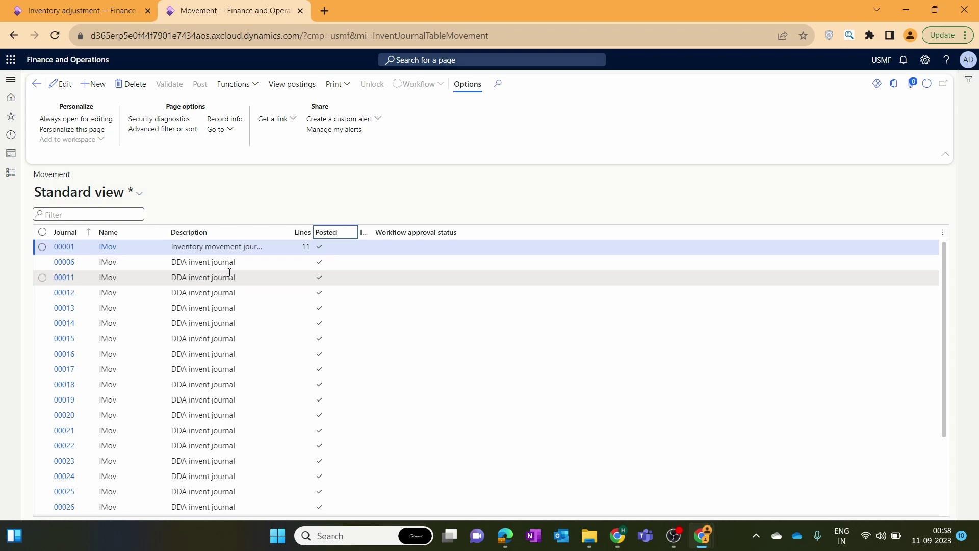
# Open posted movement journal 00001 and examine the offset account on its journal lines.
pyautogui.click(65, 247)
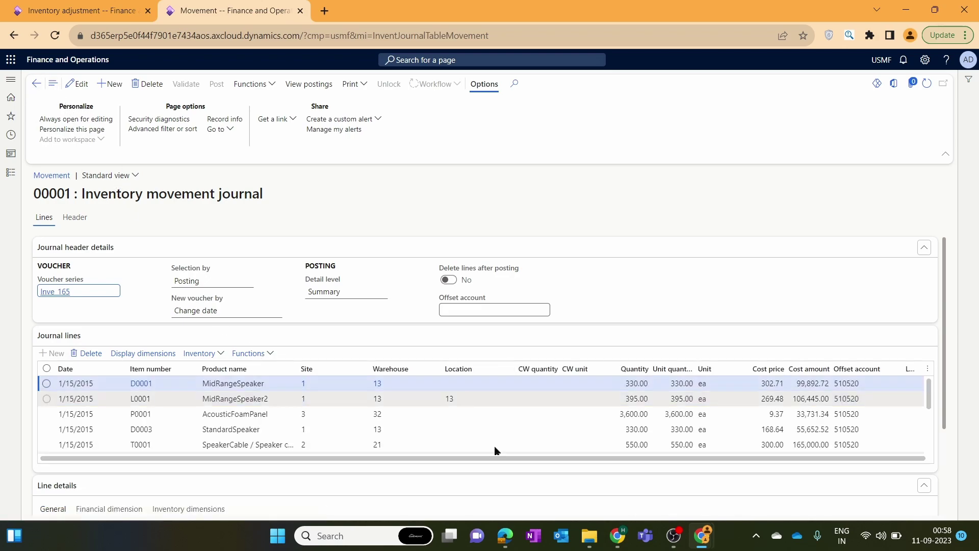
pyautogui.moveTo(482, 458); pyautogui.dragTo(591, 464)
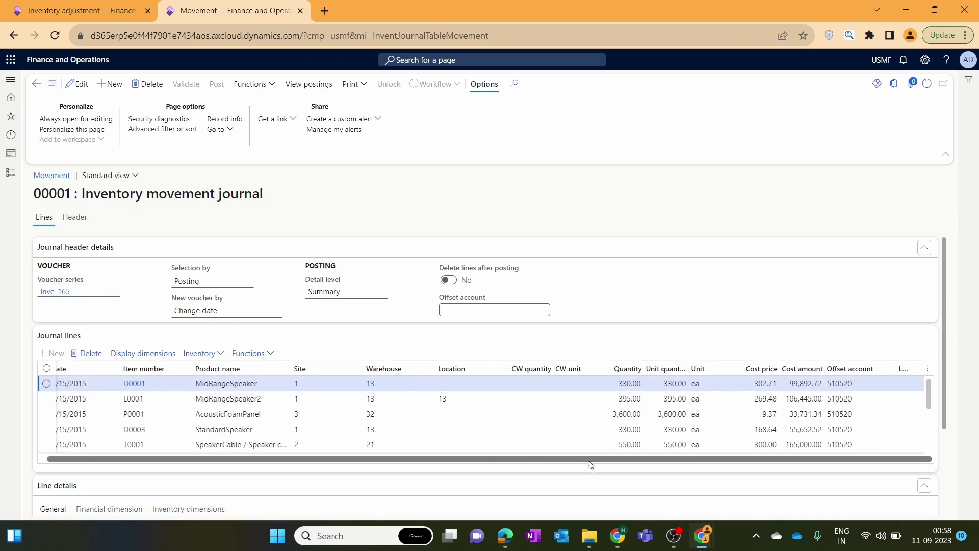
pyautogui.click(819, 389)
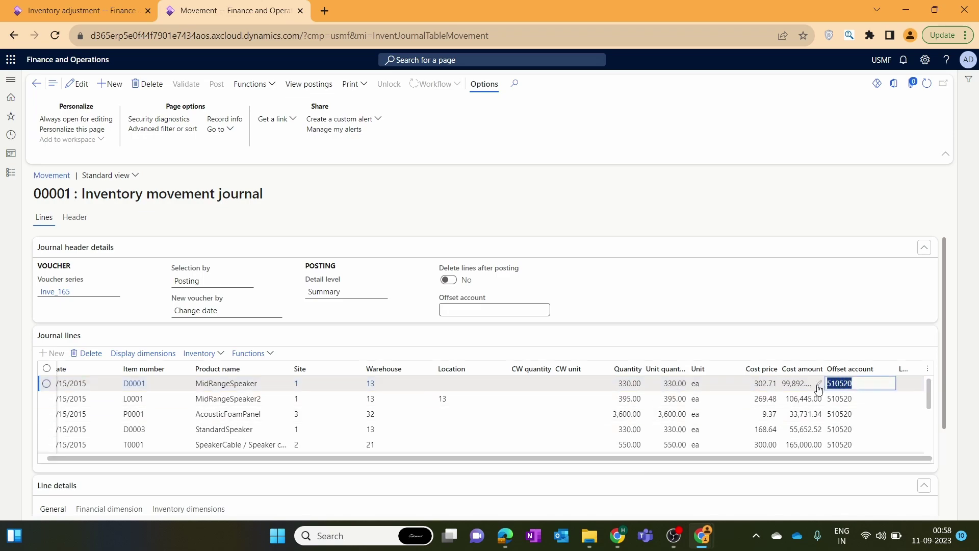
# Return to the inventory adjustment journal and set the cost amount of the item 1000 line to 10.
pyautogui.click(82, 11)
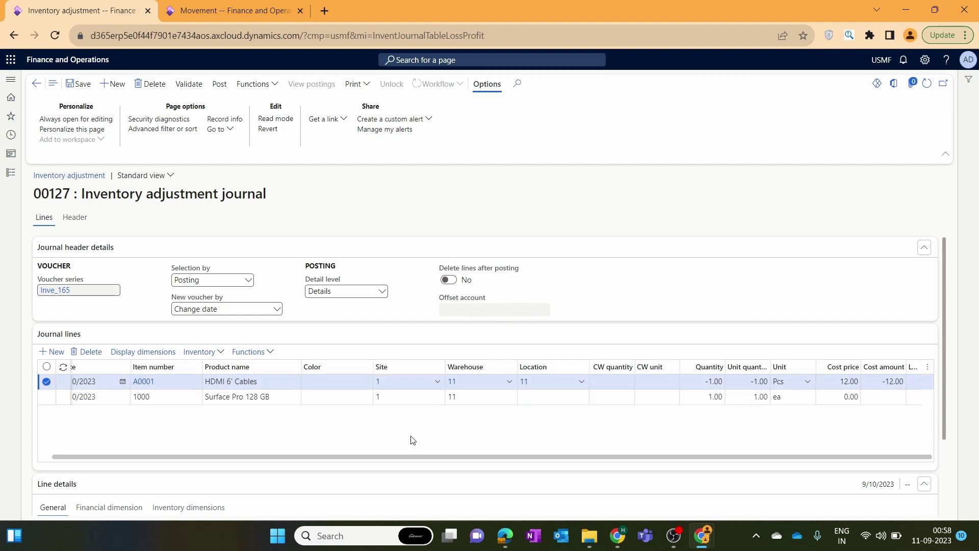
pyautogui.moveTo(401, 463); pyautogui.dragTo(301, 461)
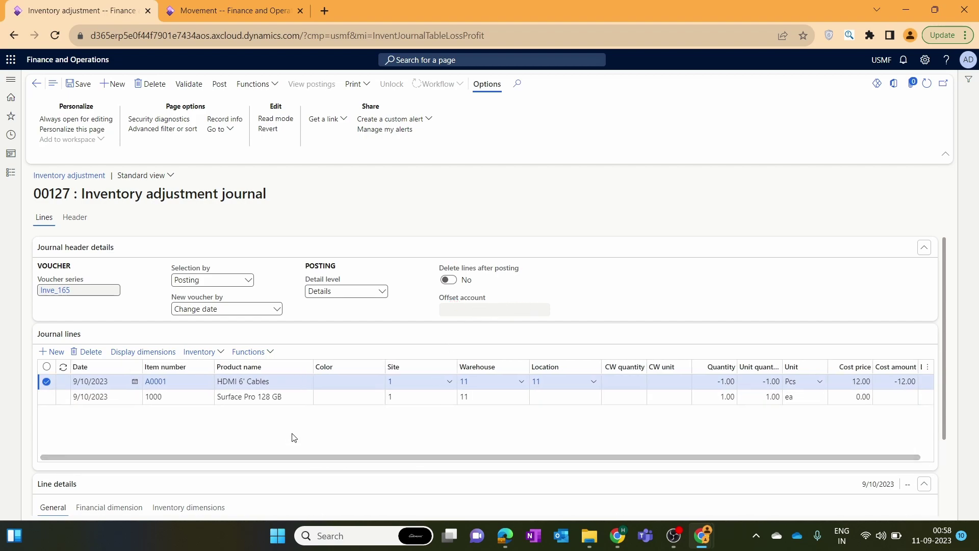
pyautogui.moveTo(399, 395)
pyautogui.moveTo(629, 457); pyautogui.dragTo(819, 459)
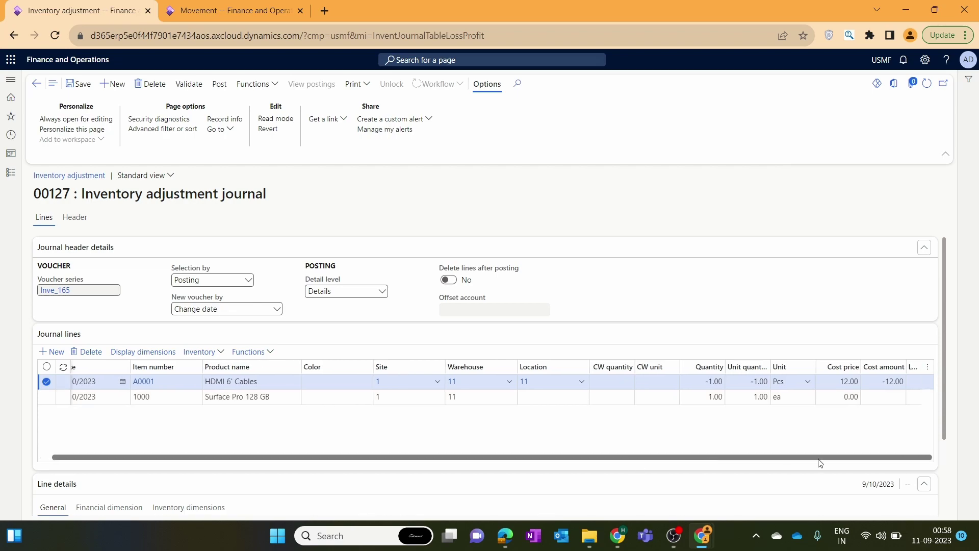
pyautogui.click(891, 396)
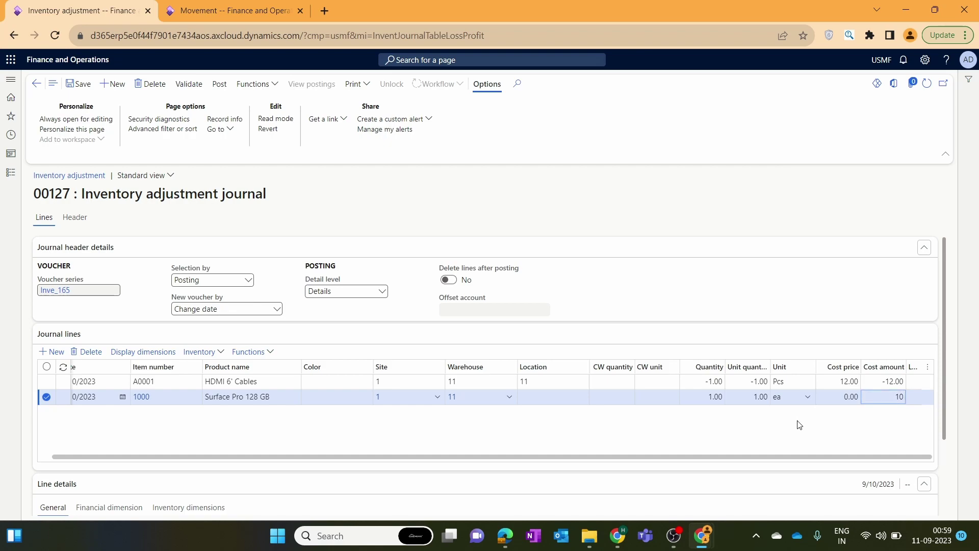
pyautogui.click(837, 386)
# Examine the cost amount and unit quantity on the A0001 line.
pyautogui.click(900, 382)
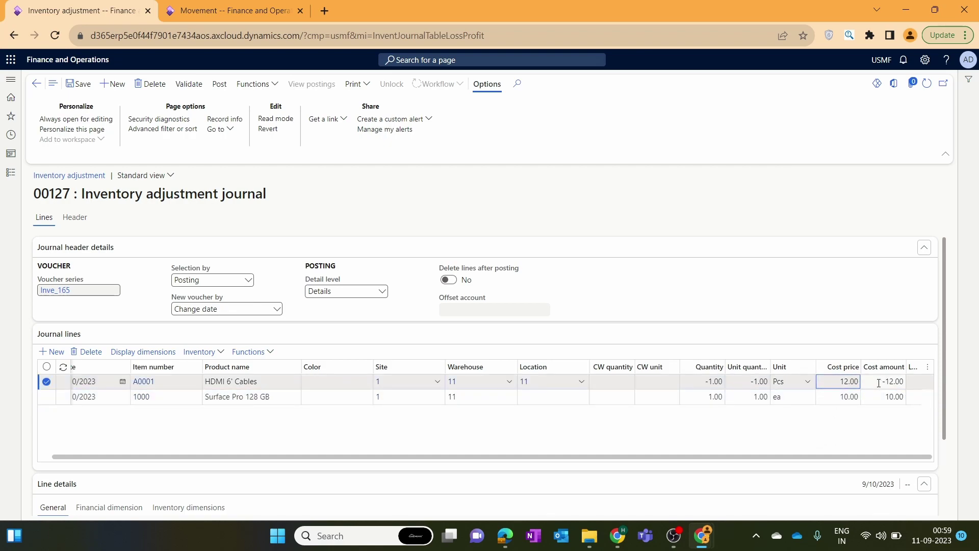
pyautogui.click(739, 434)
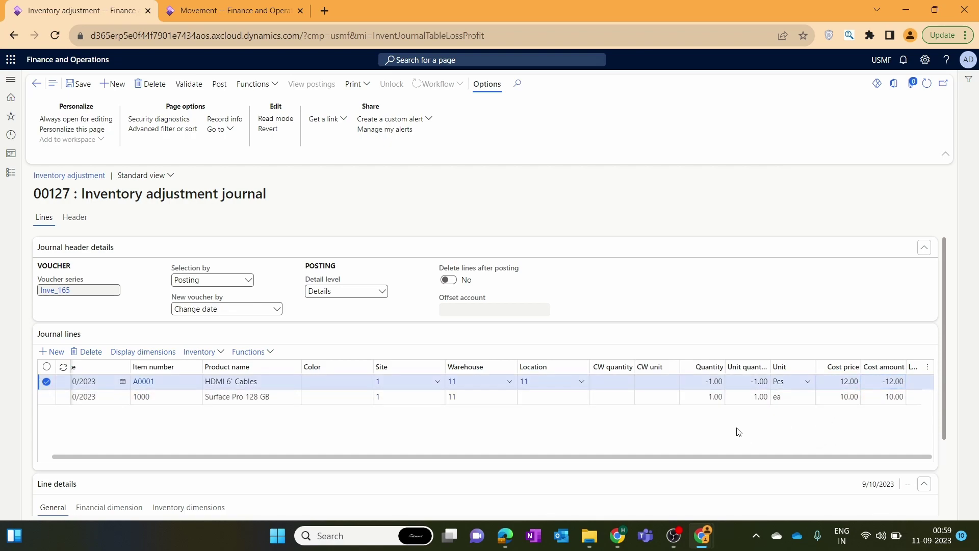
pyautogui.click(886, 381)
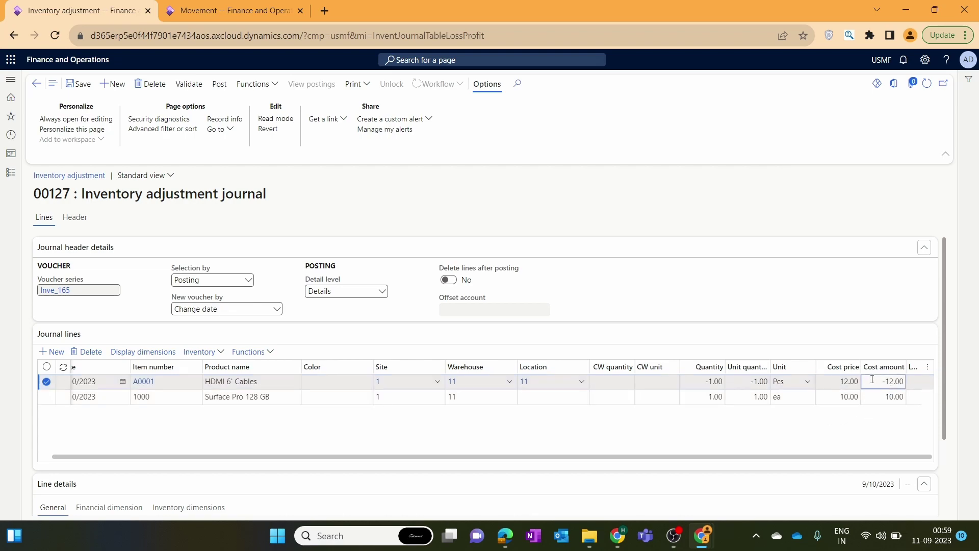
pyautogui.click(749, 380)
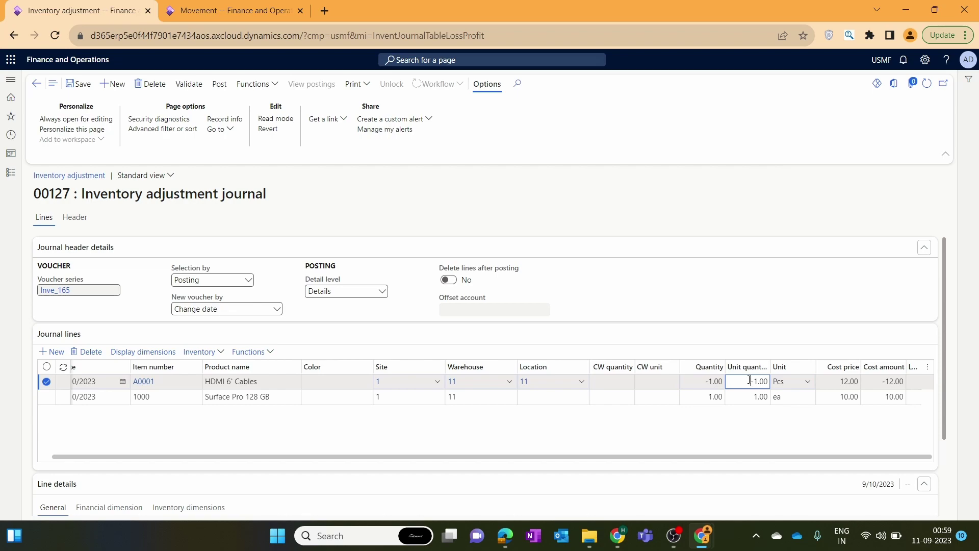
pyautogui.click(914, 442)
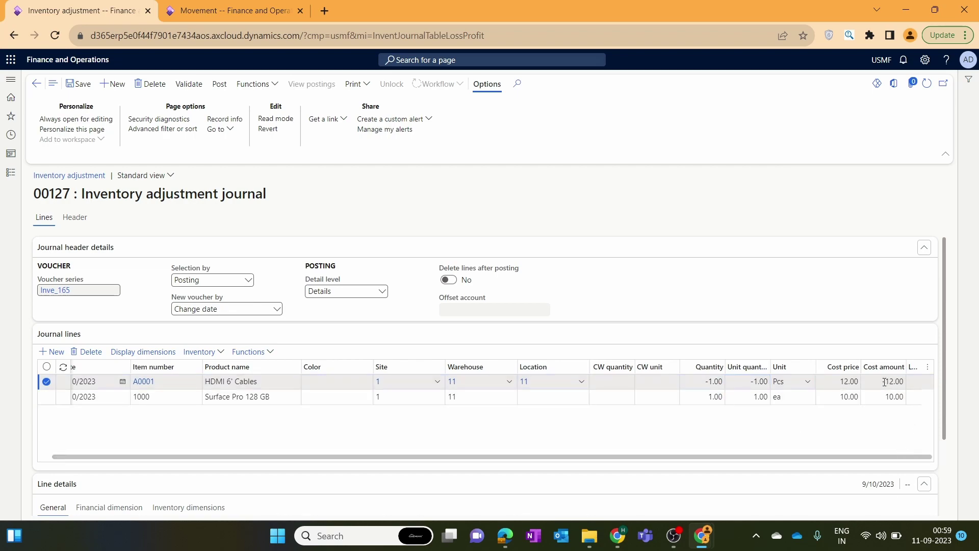
pyautogui.moveTo(704, 460)
pyautogui.mouseDown()
pyautogui.moveTo(545, 462)
pyautogui.moveTo(699, 449)
pyautogui.mouseUp()
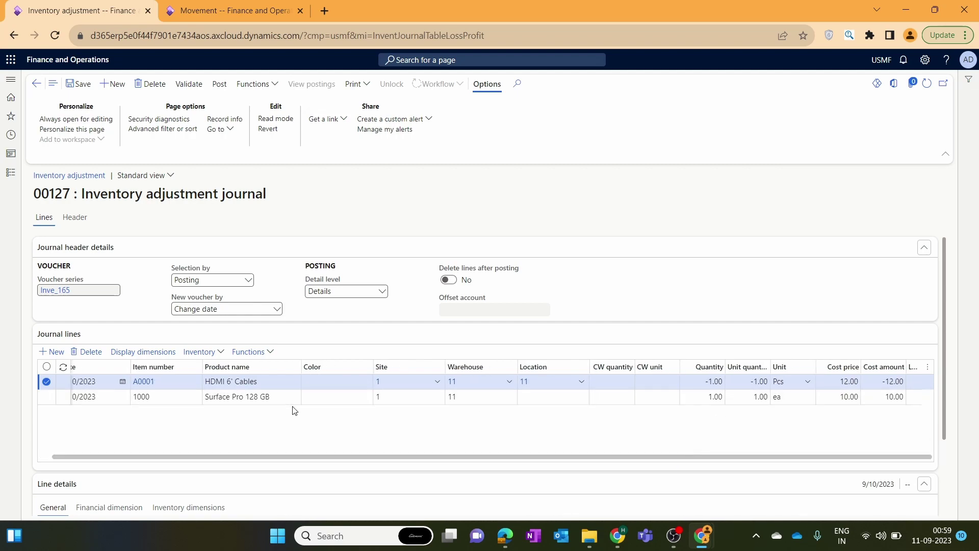
# Save and validate the inventory adjustment journal, and post it.
pyautogui.click(84, 85)
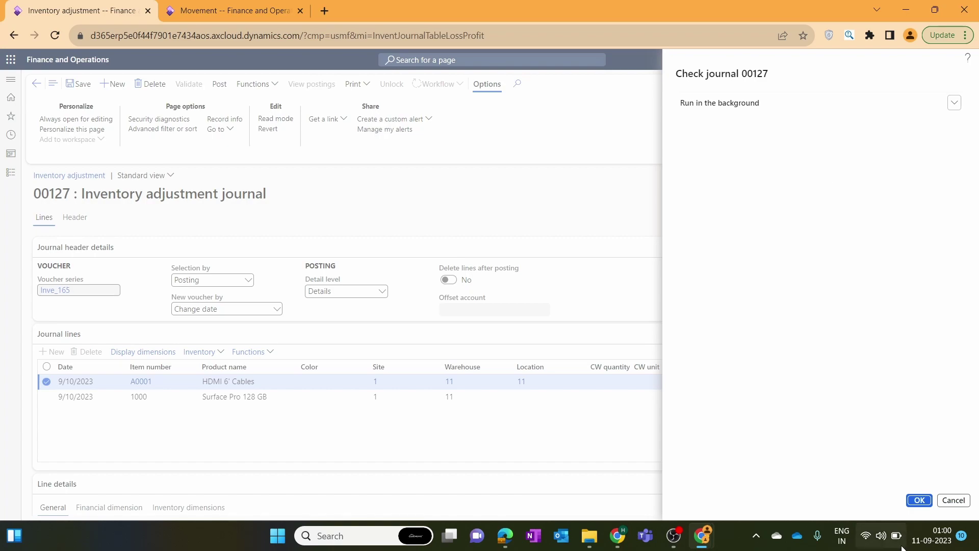
pyautogui.click(919, 500)
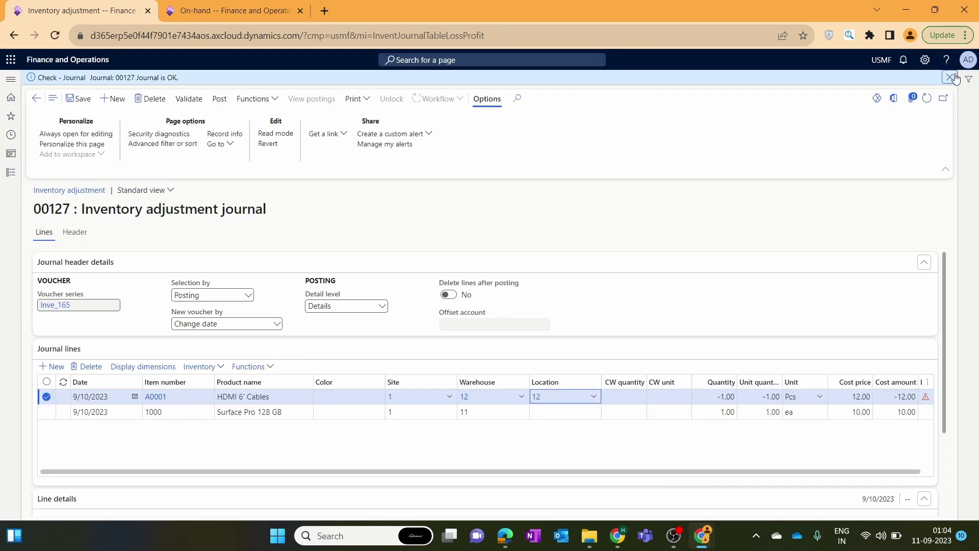
pyautogui.click(220, 83)
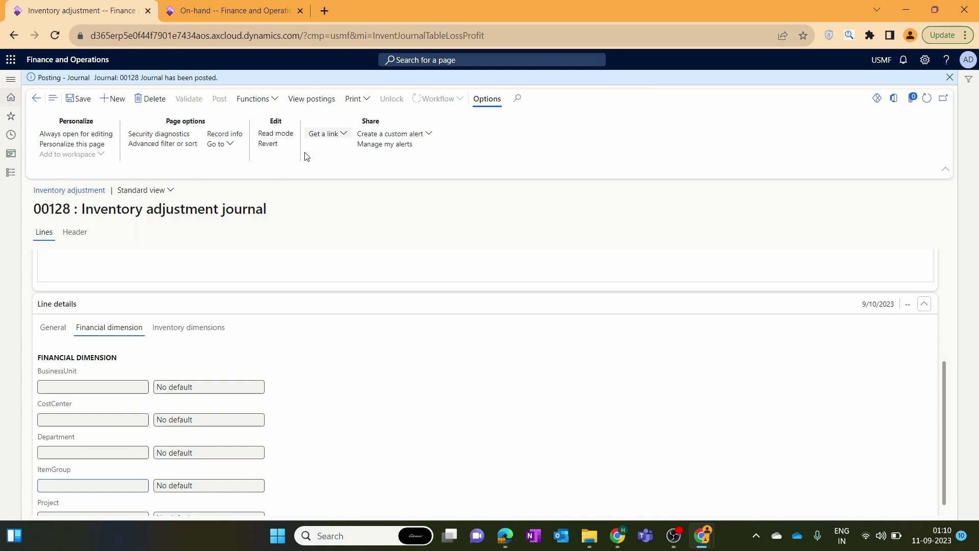
# Open the inventory transactions of the posted A0001 journal line and examine the reference, quantity and cost amount.
pyautogui.moveTo(940, 375); pyautogui.dragTo(941, 308)
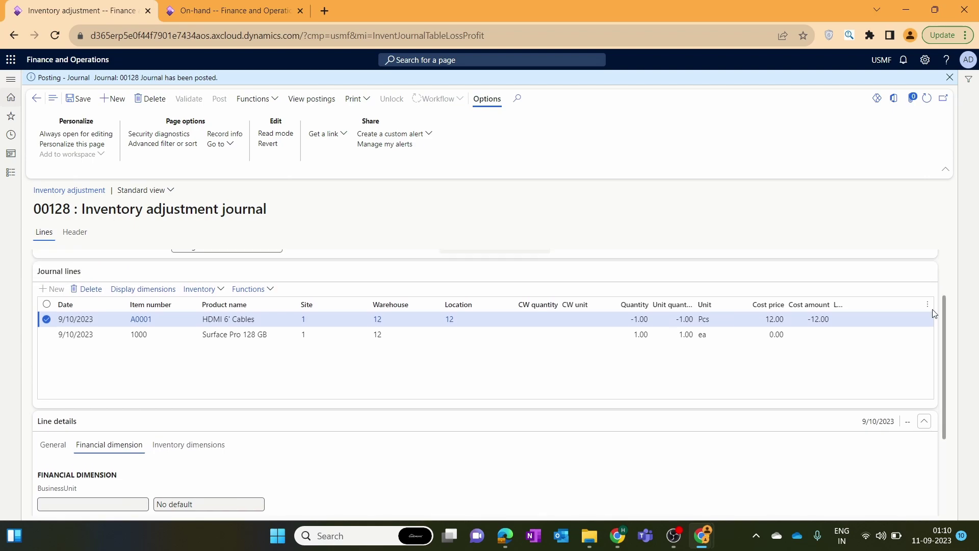
pyautogui.click(199, 287)
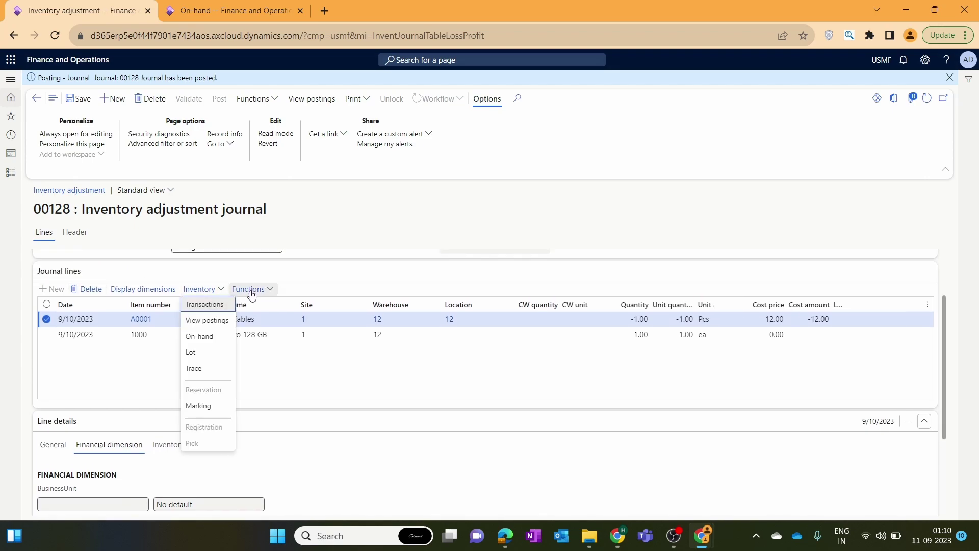
pyautogui.click(219, 304)
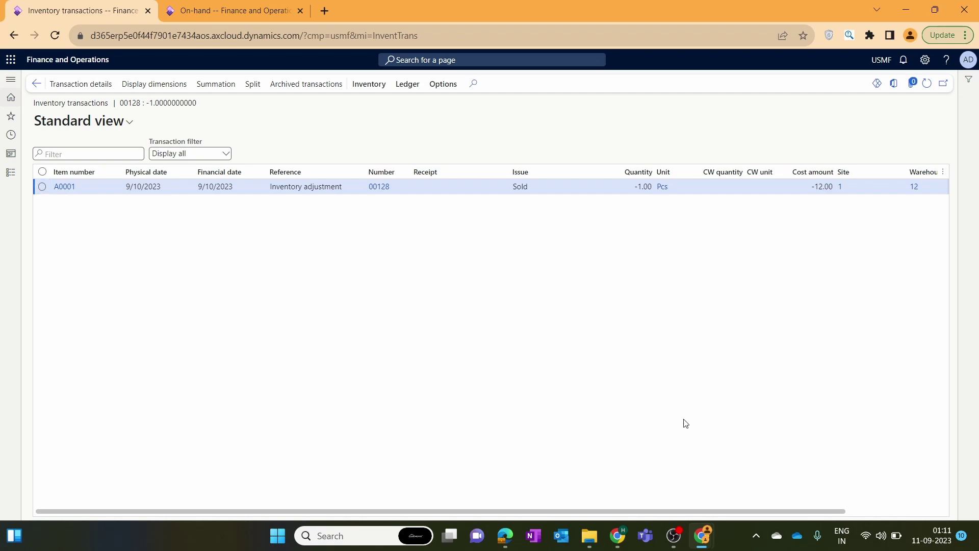
pyautogui.moveTo(702, 512); pyautogui.dragTo(704, 511)
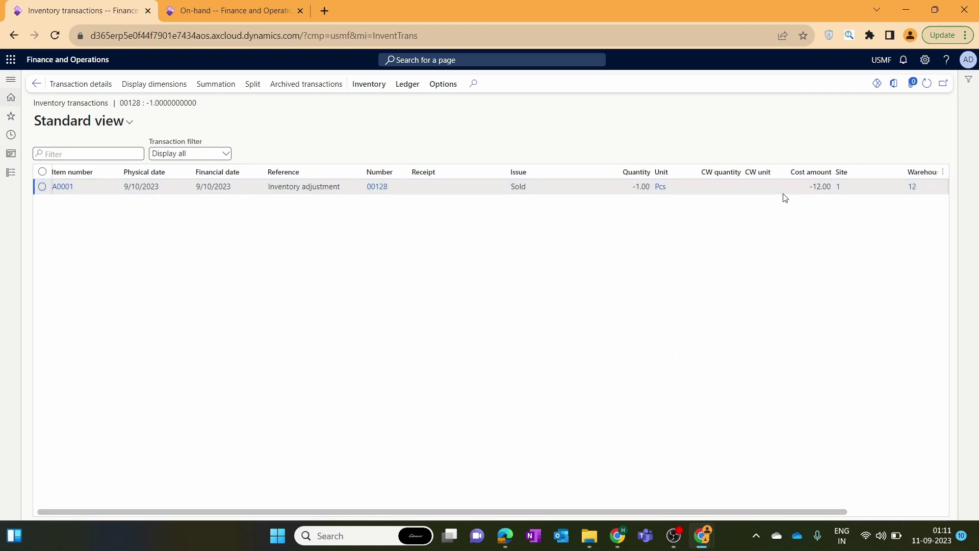
pyautogui.click(799, 187)
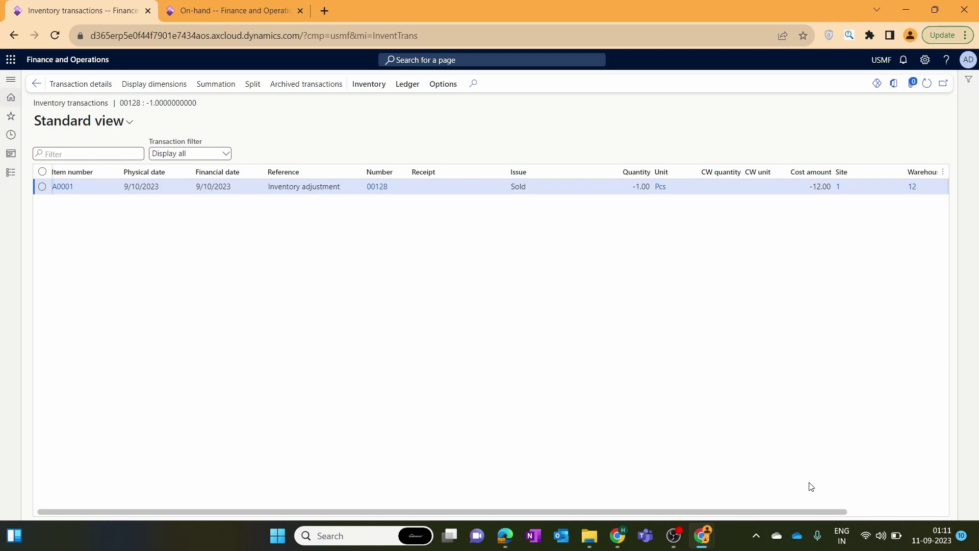
pyautogui.moveTo(794, 511); pyautogui.dragTo(792, 512)
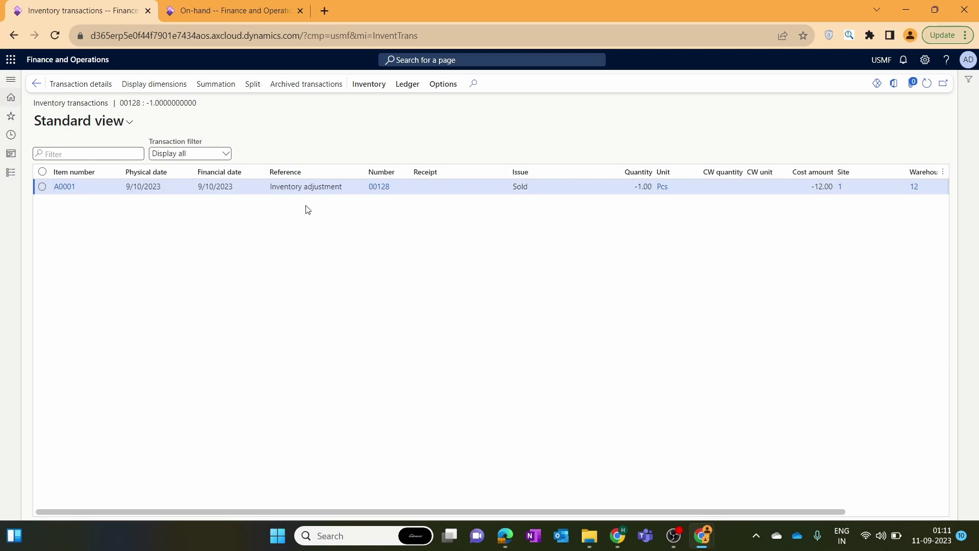
pyautogui.click(346, 187)
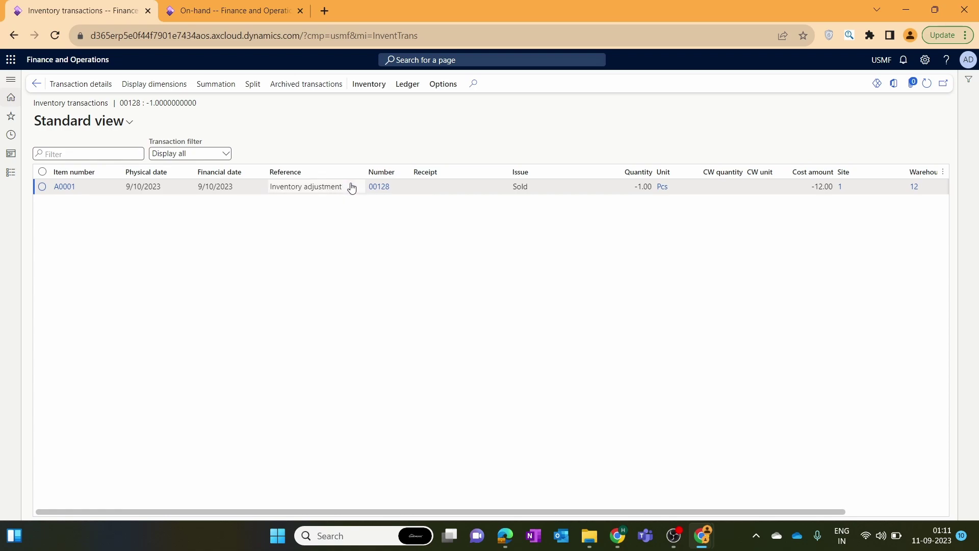
pyautogui.click(299, 226)
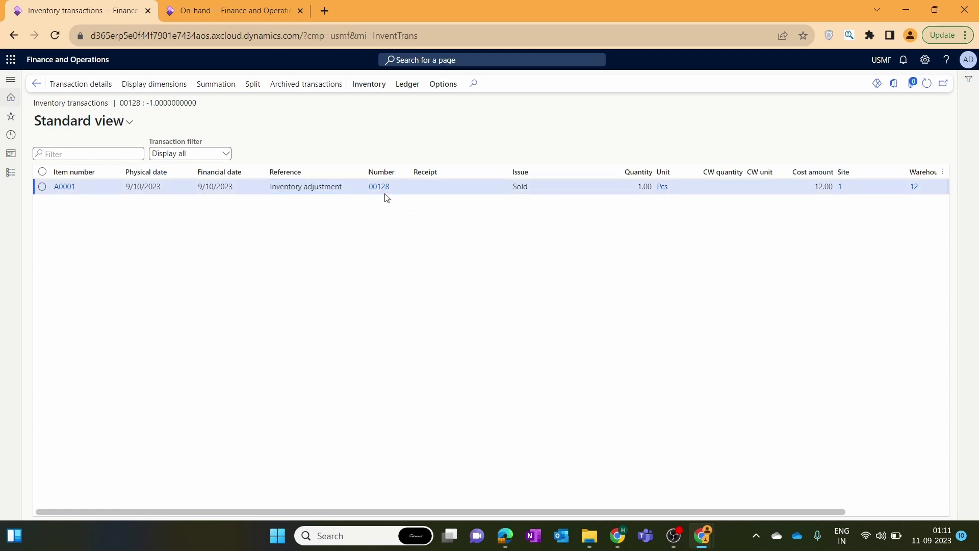
# Examine the ledger accounts on the A0001 transaction's financial voucher, and return to the adjustment journal, dismissing its posting message.
pyautogui.click(408, 84)
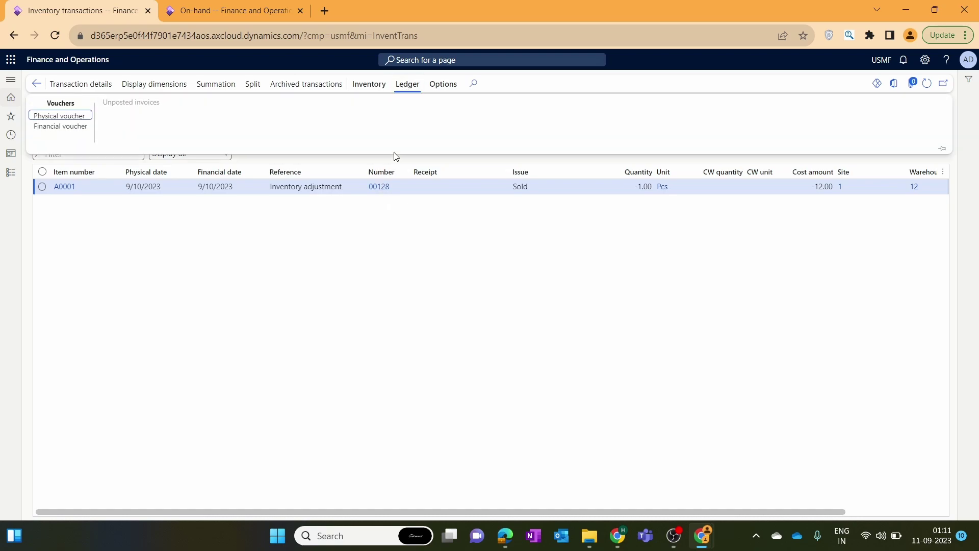
pyautogui.click(60, 126)
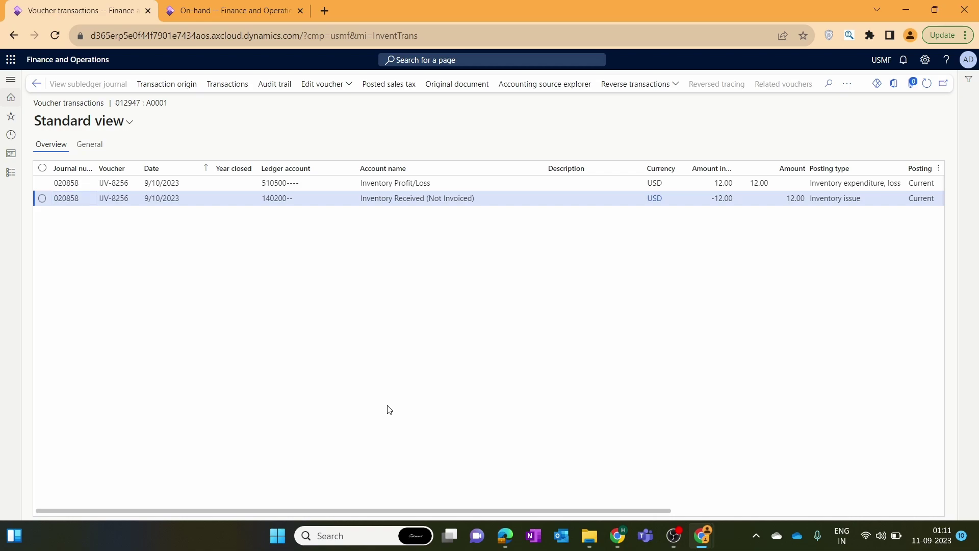
pyautogui.moveTo(366, 511); pyautogui.dragTo(459, 511)
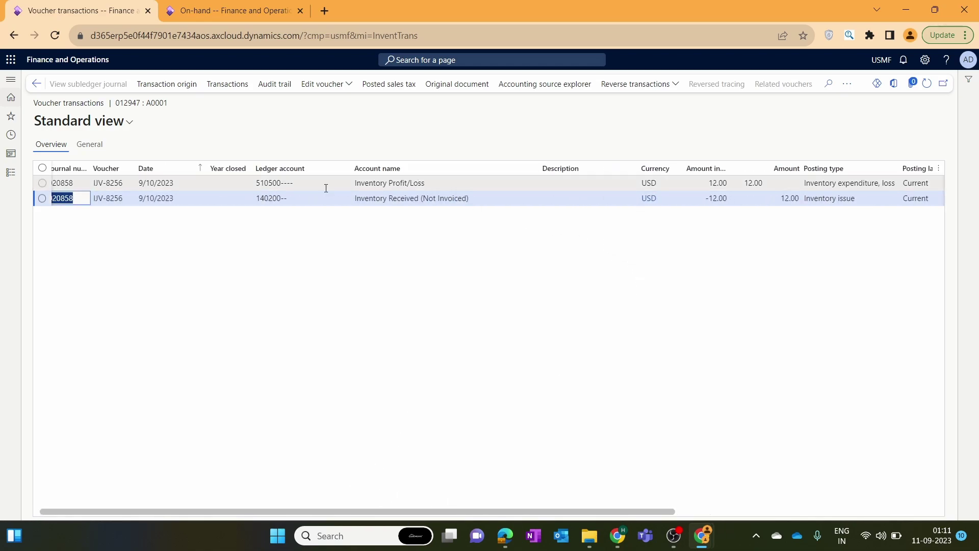
pyautogui.click(302, 198)
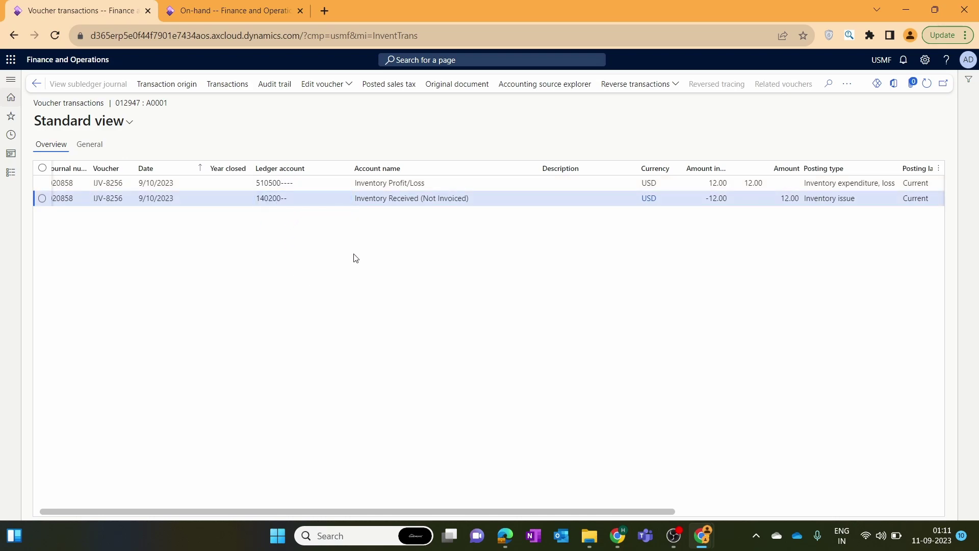
pyautogui.click(444, 182)
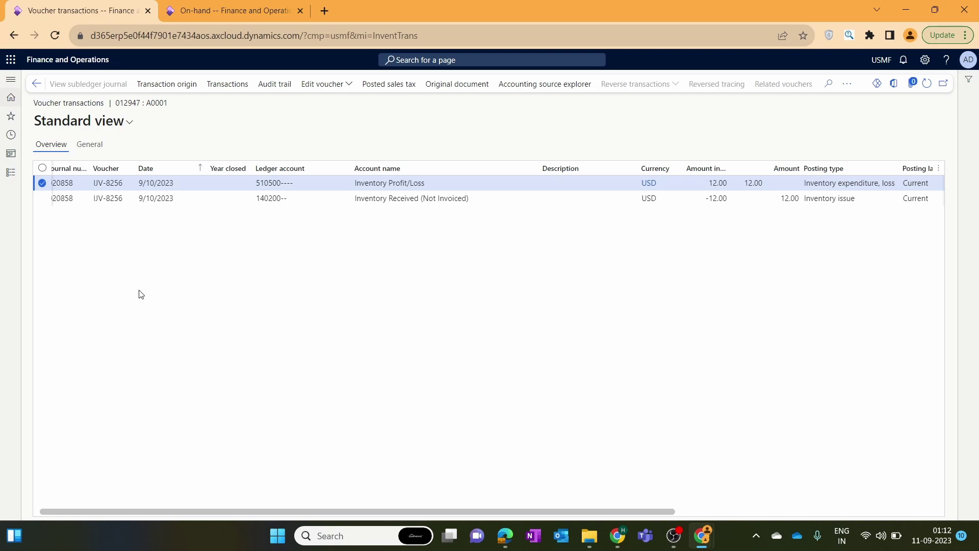
pyautogui.click(90, 145)
pyautogui.click(36, 84)
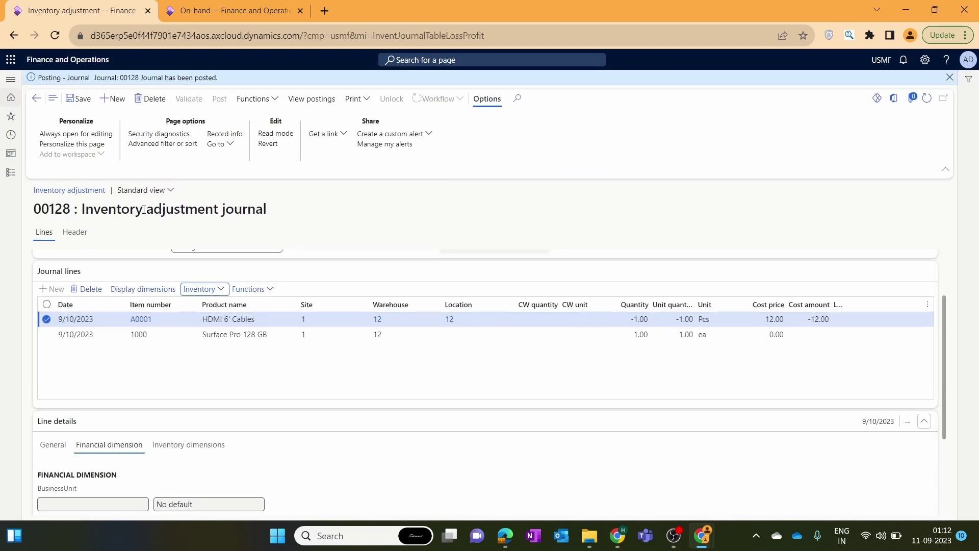
pyautogui.click(948, 83)
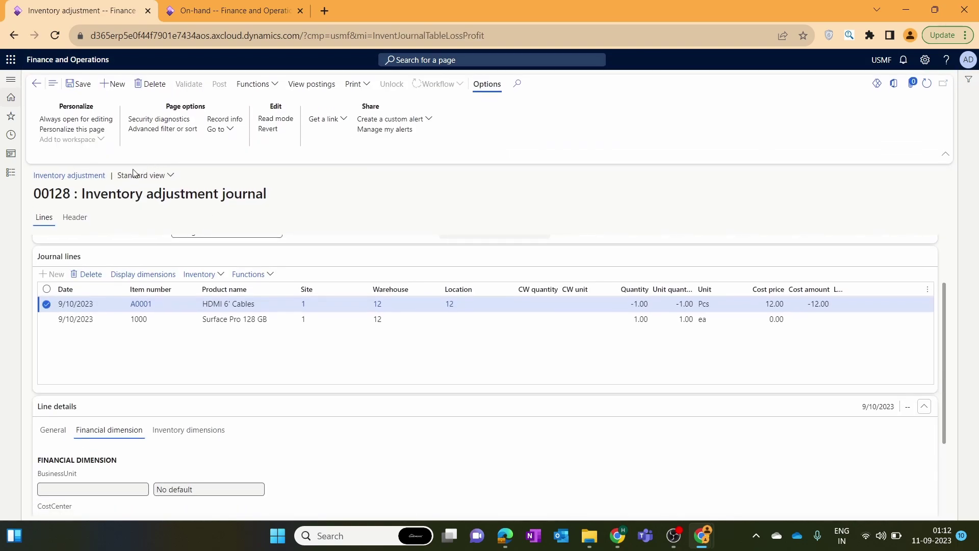
# Open the Inventory management posting setup and show the posting accounts for Inventory.
pyautogui.click(10, 173)
pyautogui.scroll(-7, 77, 352)
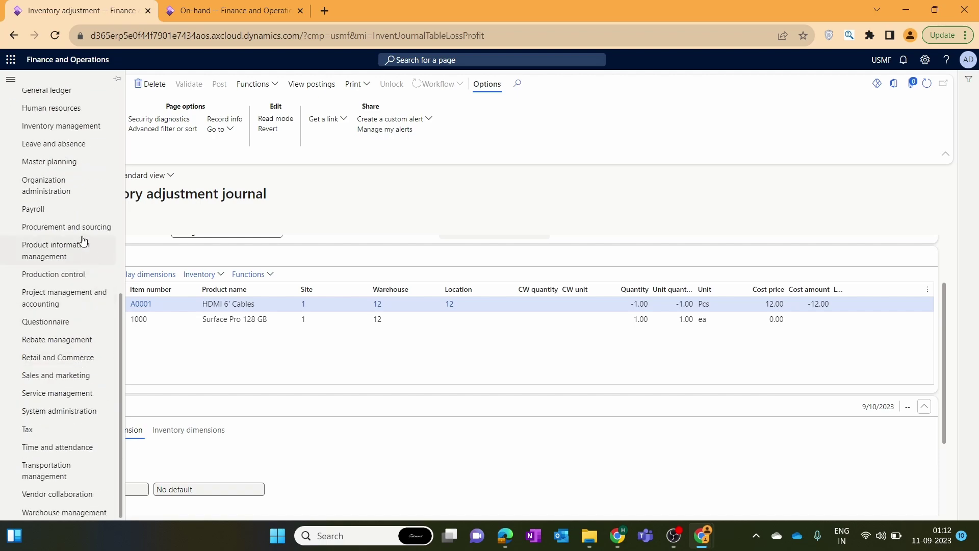
pyautogui.click(100, 124)
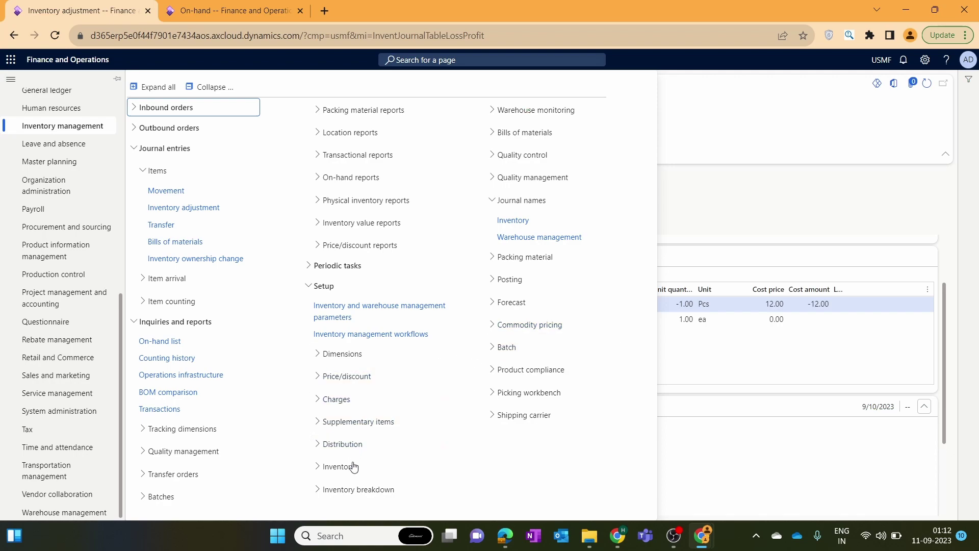
pyautogui.click(491, 286)
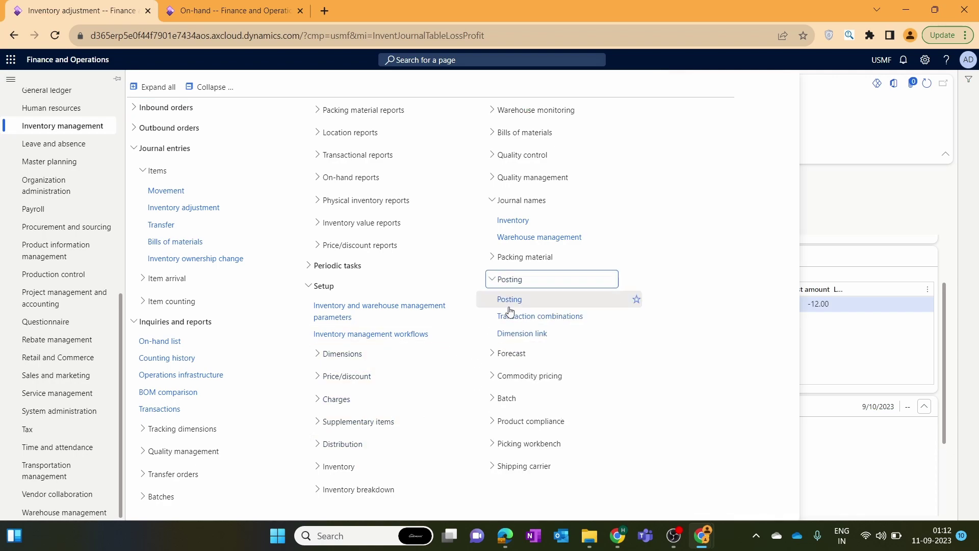
pyautogui.click(508, 296)
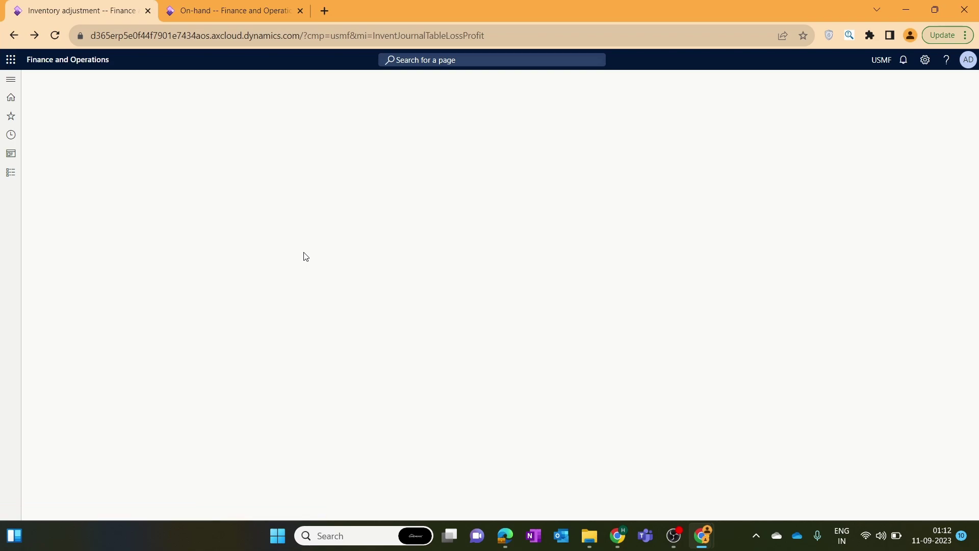
pyautogui.click(174, 143)
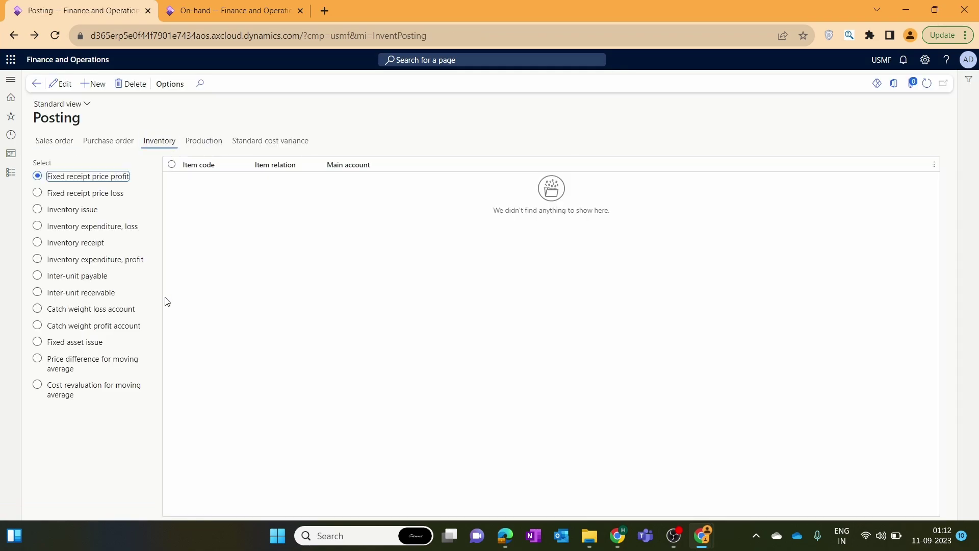
# Check the main accounts for Inventory expenditure, loss and Inventory expenditure, profit, and return to the adjustment journal.
pyautogui.click(127, 227)
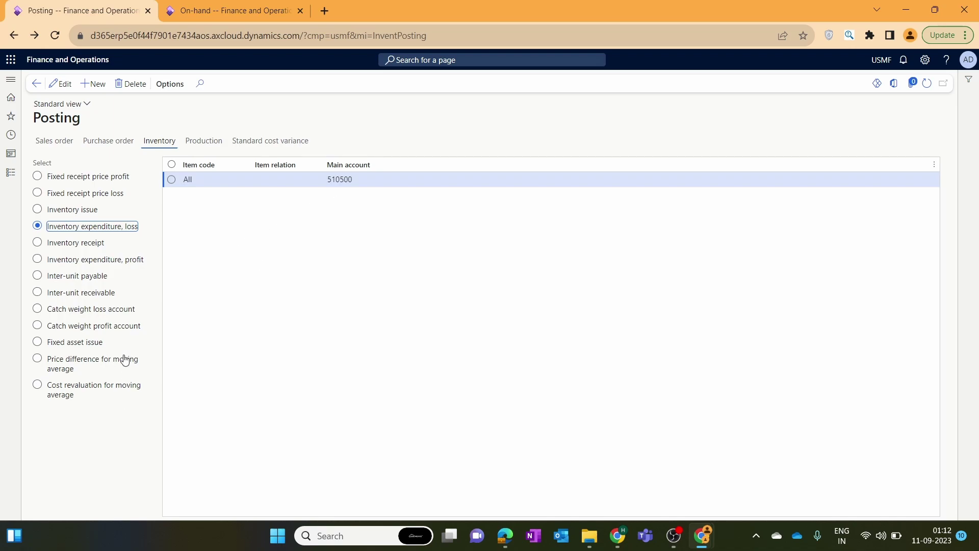
pyautogui.click(133, 261)
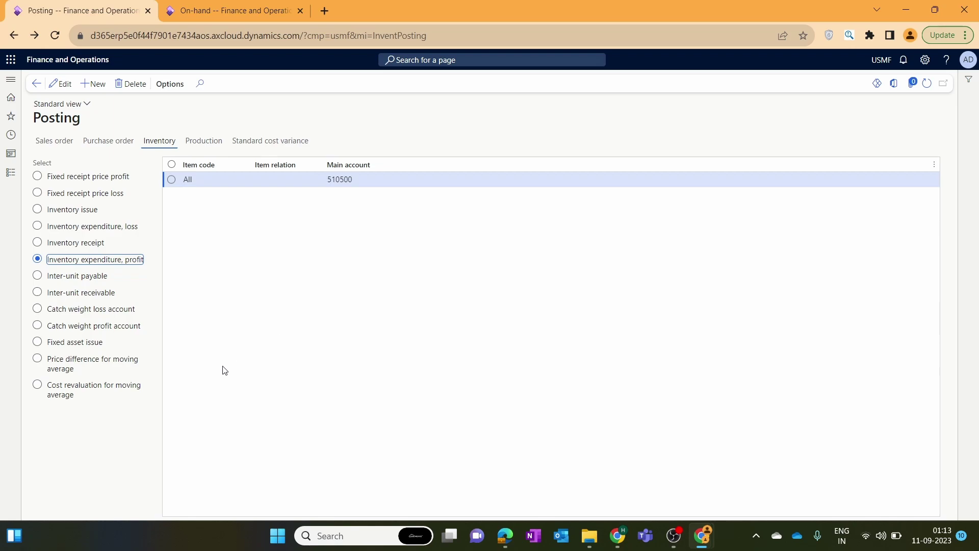
pyautogui.press('Escape')
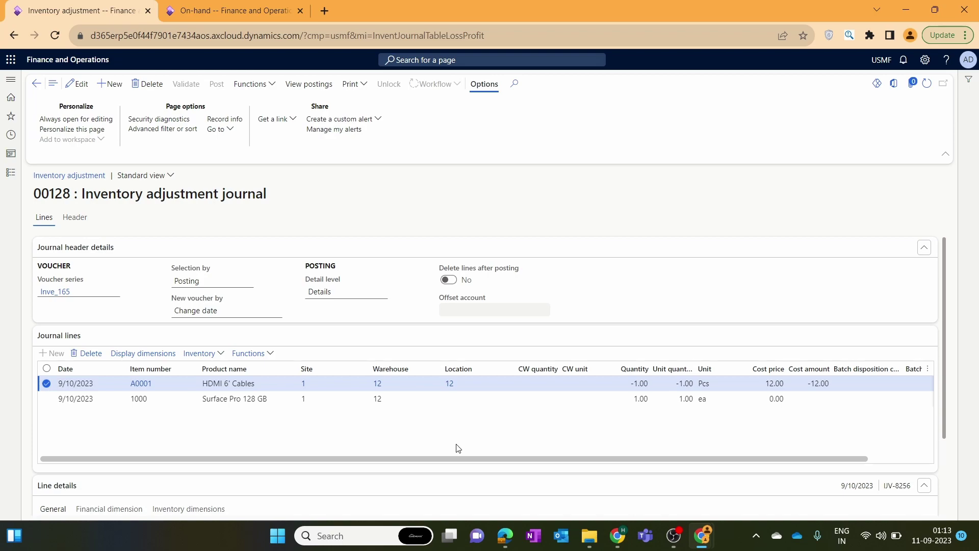